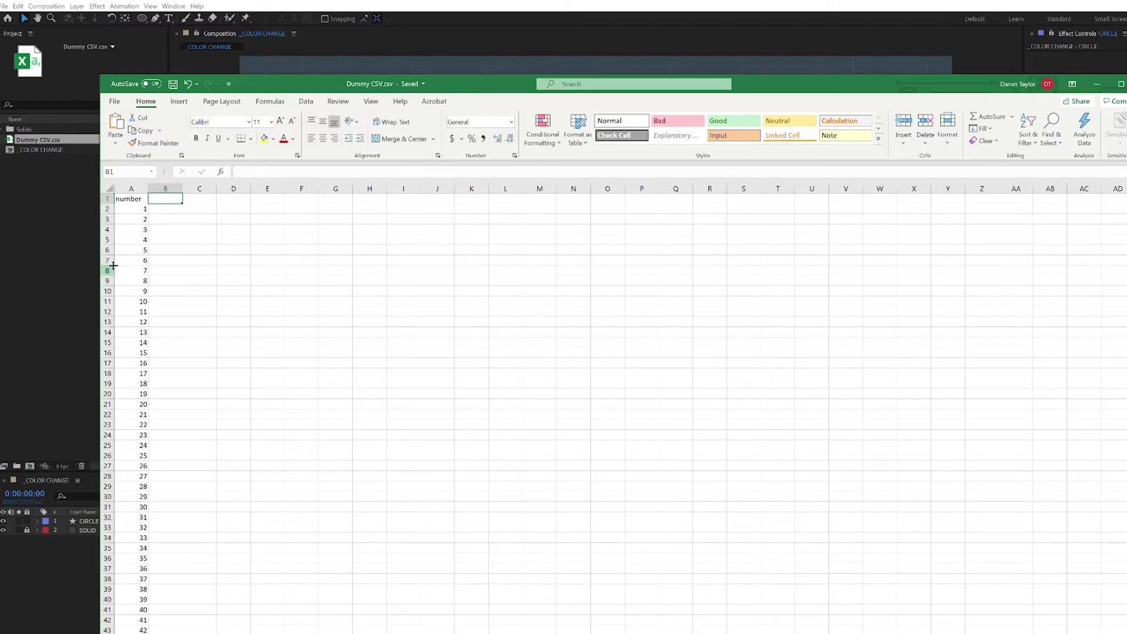
Scroll down and back up through column A of Dummy CSV.csv to review its numbers.
{"action": "scroll", "coordinate": [125, 216], "scroll_direction": "down", "scroll_amount": 14}
{"action": "scroll", "coordinate": [127, 220], "scroll_direction": "down", "scroll_amount": 17}
{"action": "scroll", "coordinate": [135, 331], "scroll_direction": "up", "scroll_amount": 20}
Add an Expression Controls Slider Control to the CIRCLE layer and rename it 'Data'.
{"action": "key", "text": "alt+Tab"}
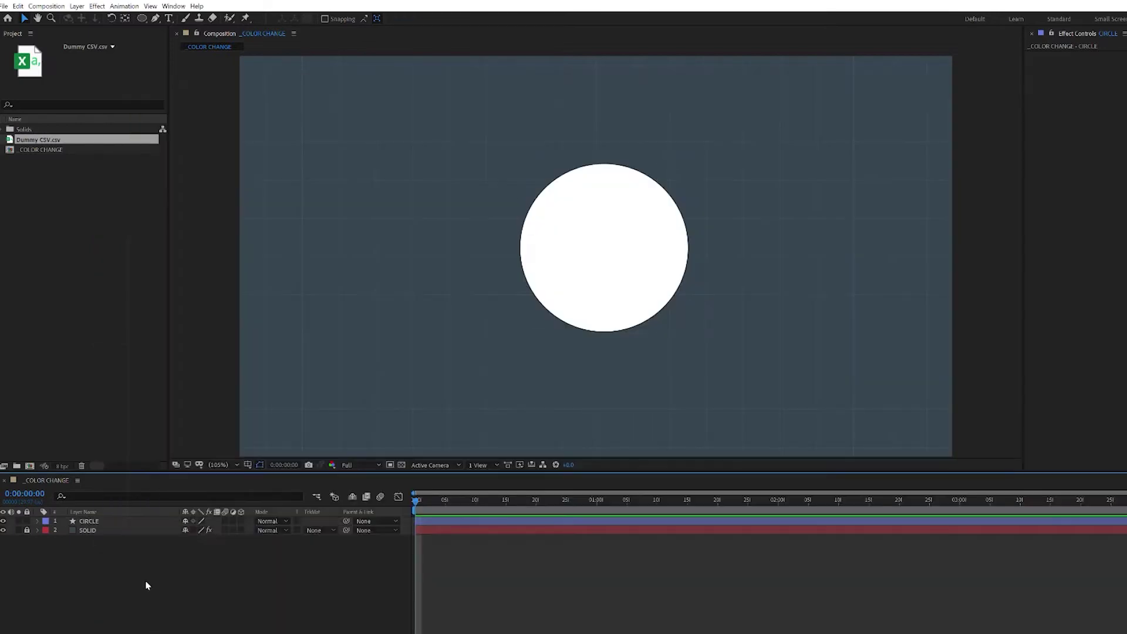
{"action": "left_click", "coordinate": [126, 521]}
{"action": "right_click", "coordinate": [125, 521]}
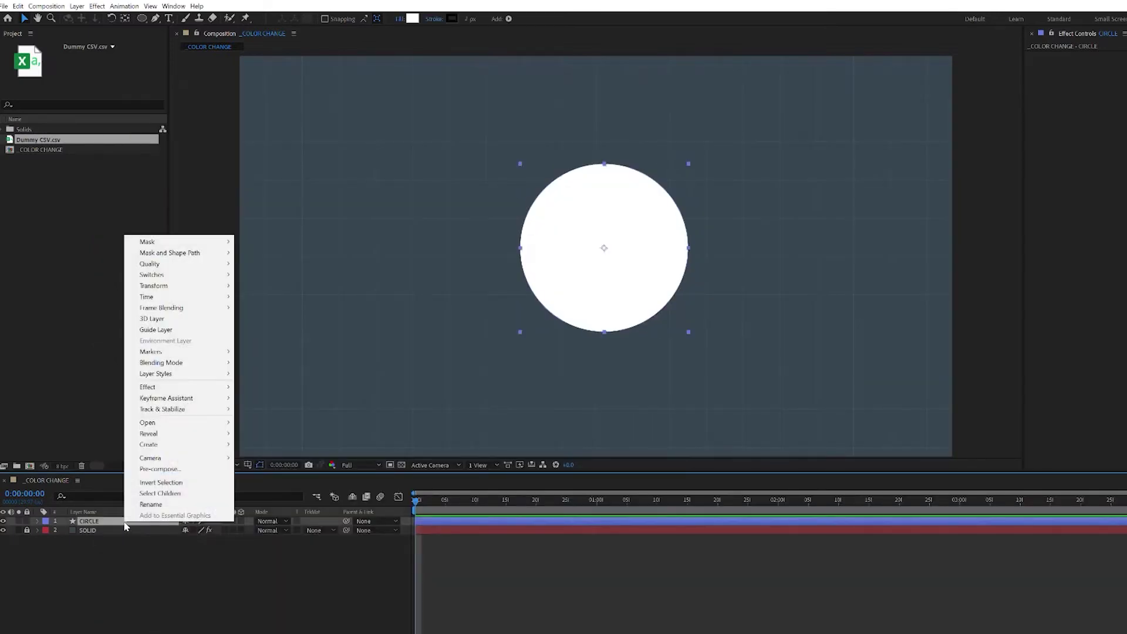
{"action": "mouse_move", "coordinate": [179, 387]}
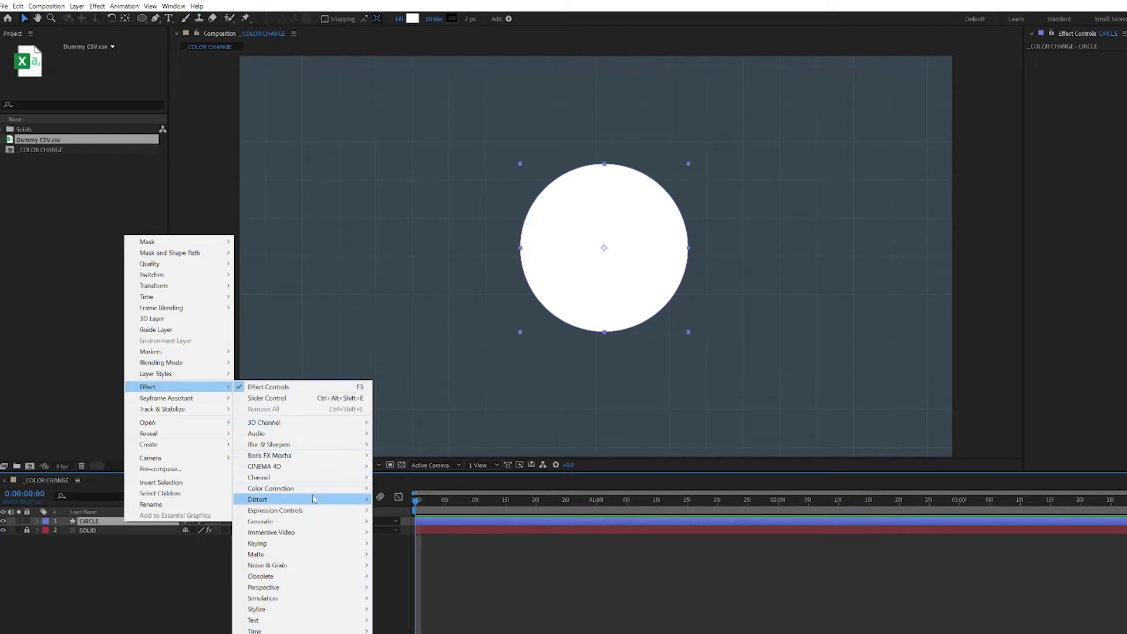
{"action": "mouse_move", "coordinate": [312, 510]}
{"action": "left_click", "coordinate": [418, 588]}
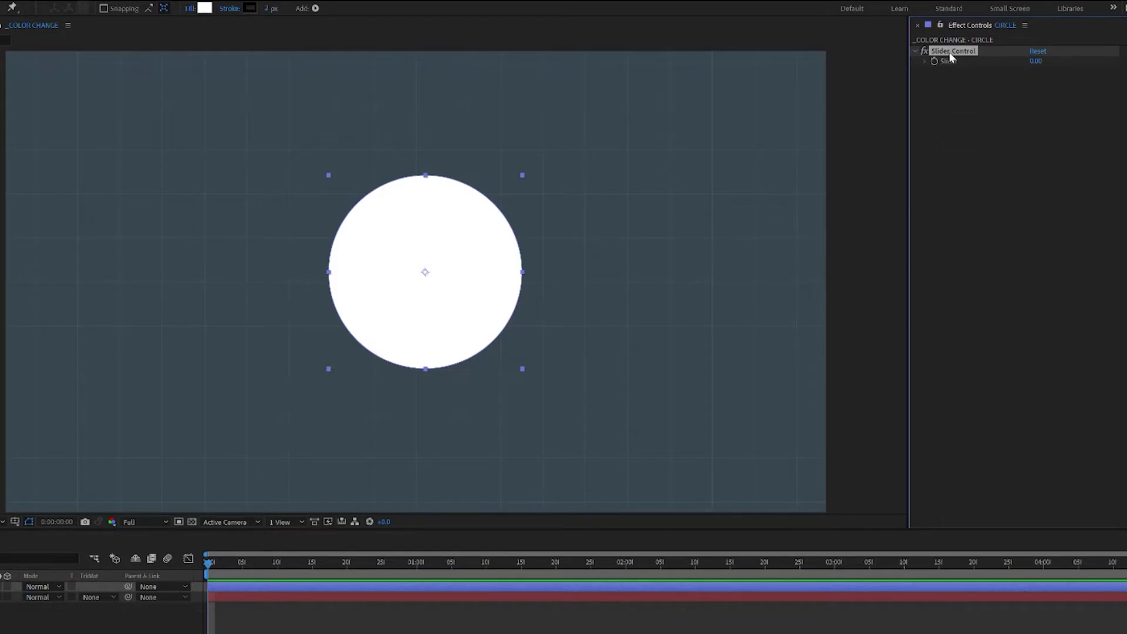
{"action": "key", "text": "Return"}
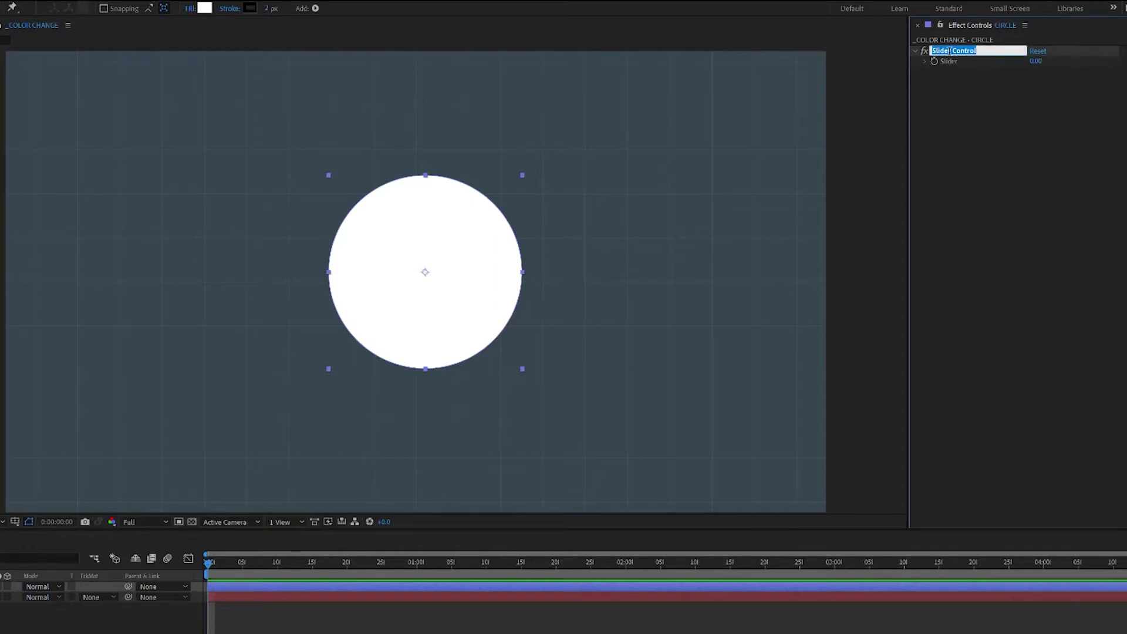
{"action": "type", "text": "Data"}
{"action": "key", "text": "Return"}
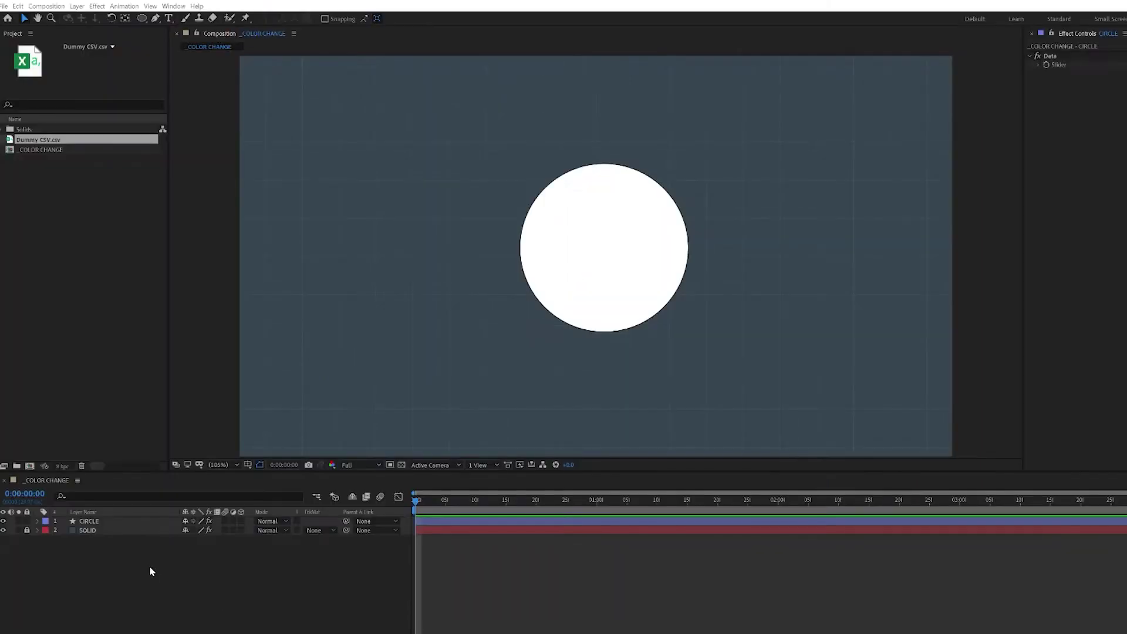
Reveal CIRCLE > Effects > Data and add an expression to its Slider property.
{"action": "left_click", "coordinate": [115, 521]}
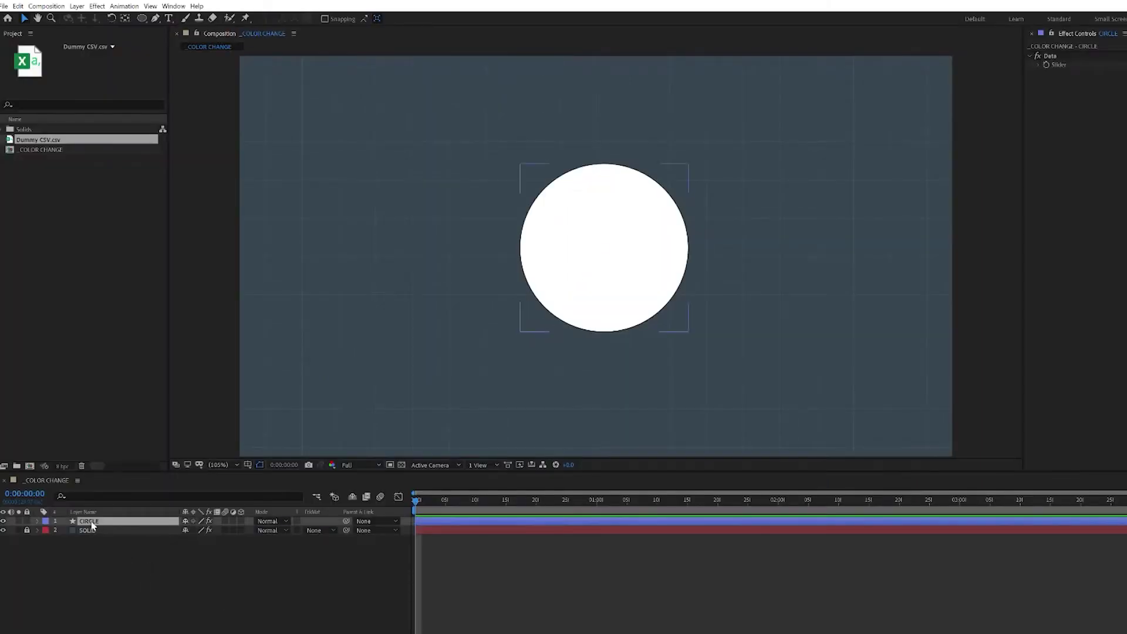
{"action": "left_click", "coordinate": [38, 521]}
{"action": "left_click", "coordinate": [45, 539]}
{"action": "left_click", "coordinate": [56, 548]}
{"action": "left_click", "coordinate": [74, 558], "text": "alt"}
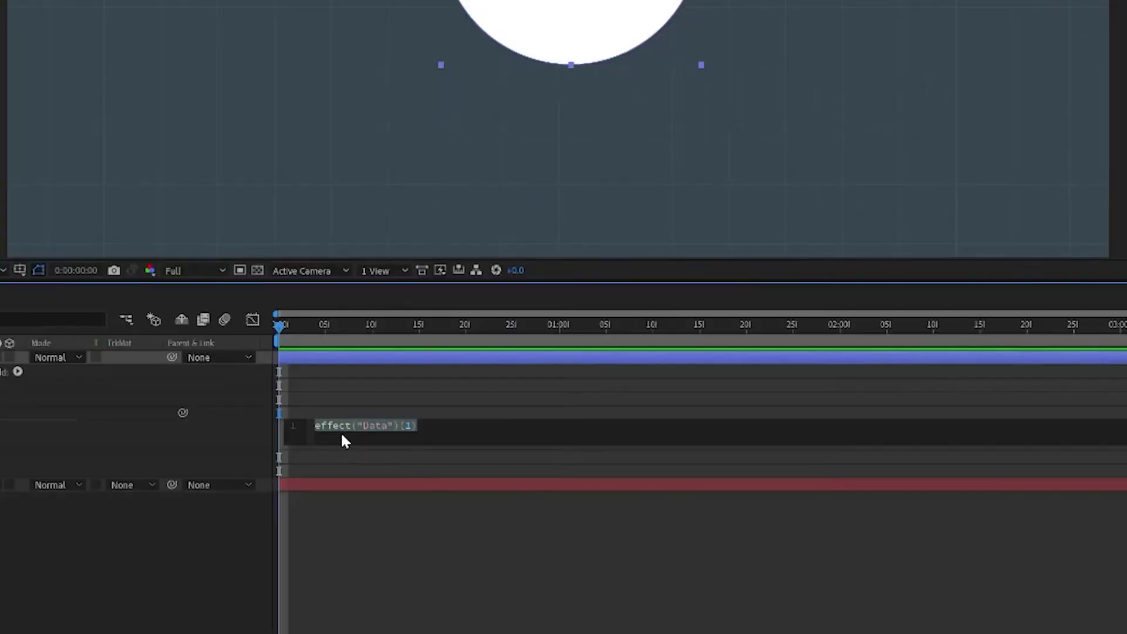
Enter 'var compTime = timeToFrames(time);' as the Slider expression's first line.
{"action": "type", "text": "var "}
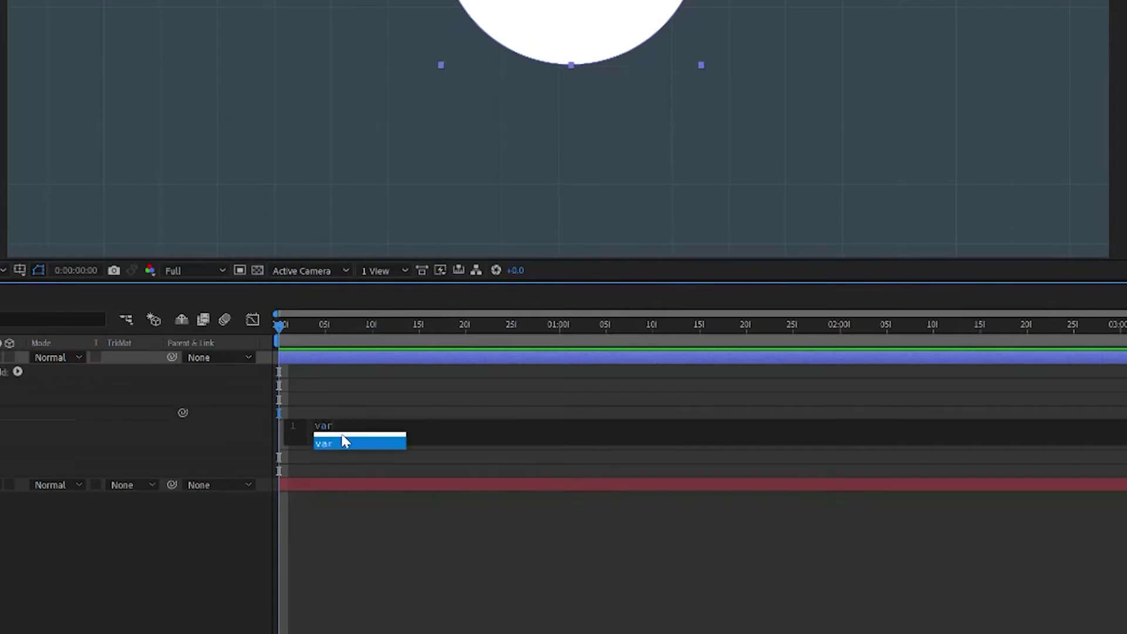
{"action": "type", "text": "comp"}
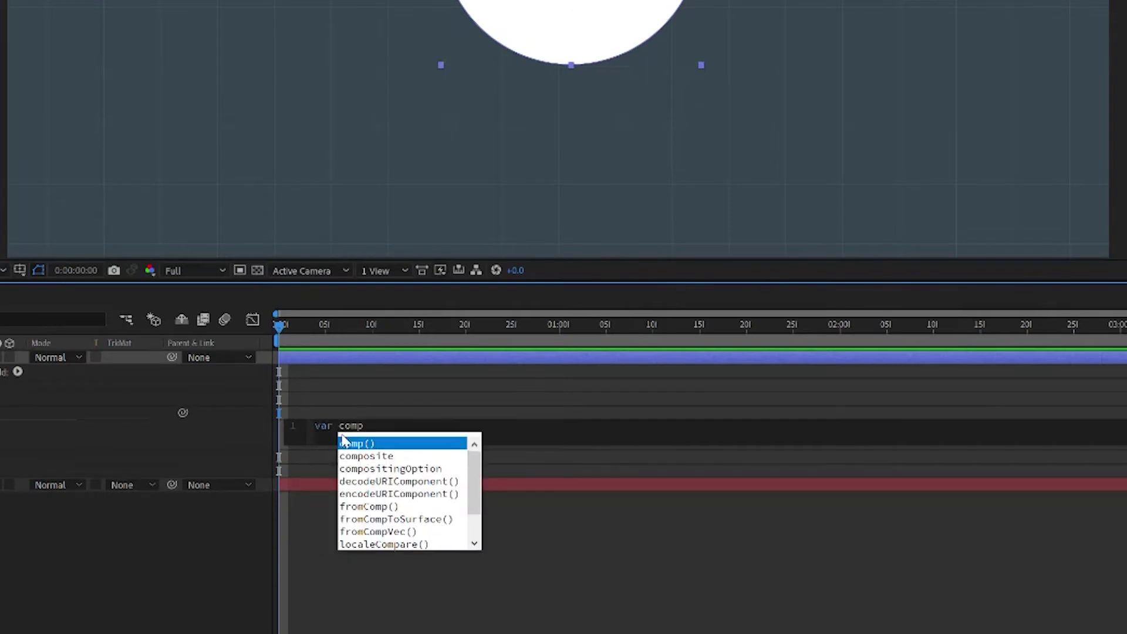
{"action": "type", "text": "Ine = "}
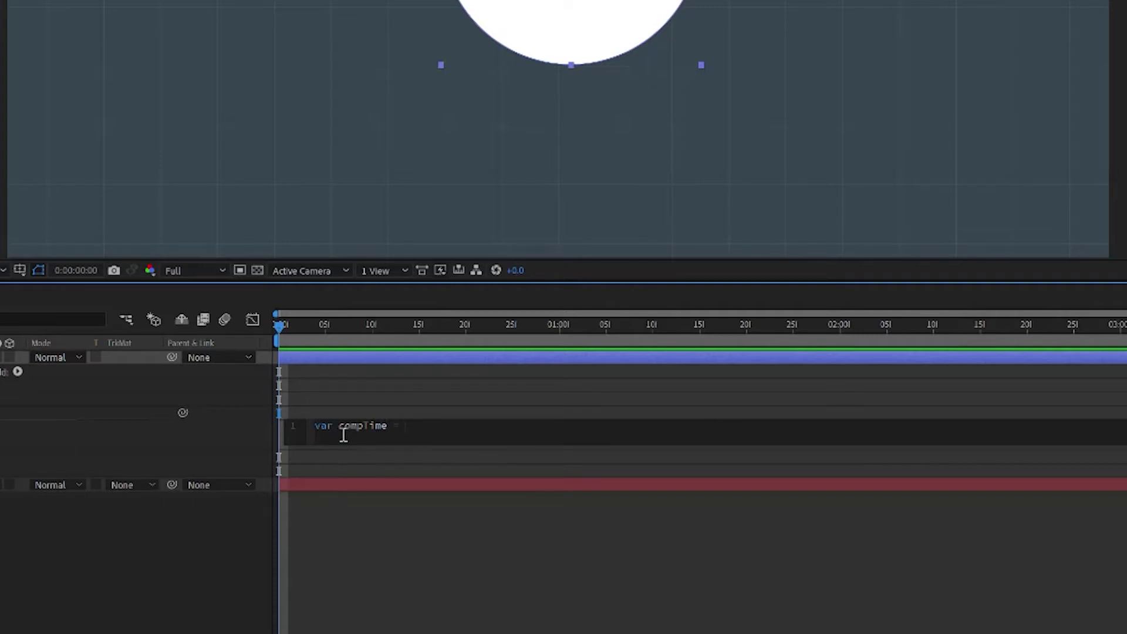
{"action": "type", "text": "time"}
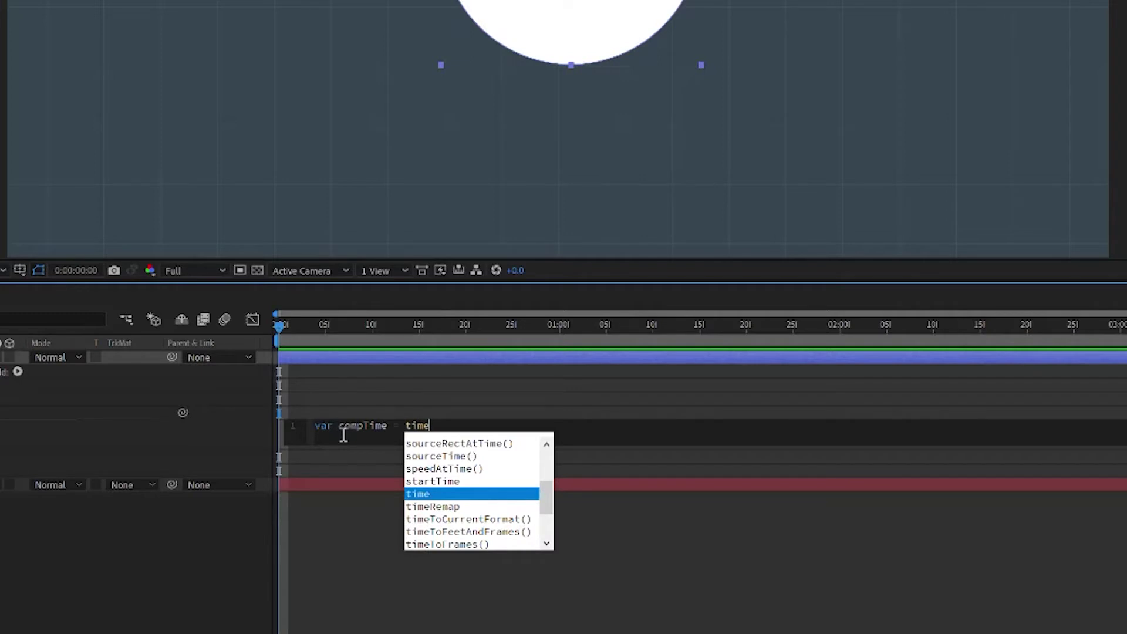
{"action": "type", "text": "ToFram"}
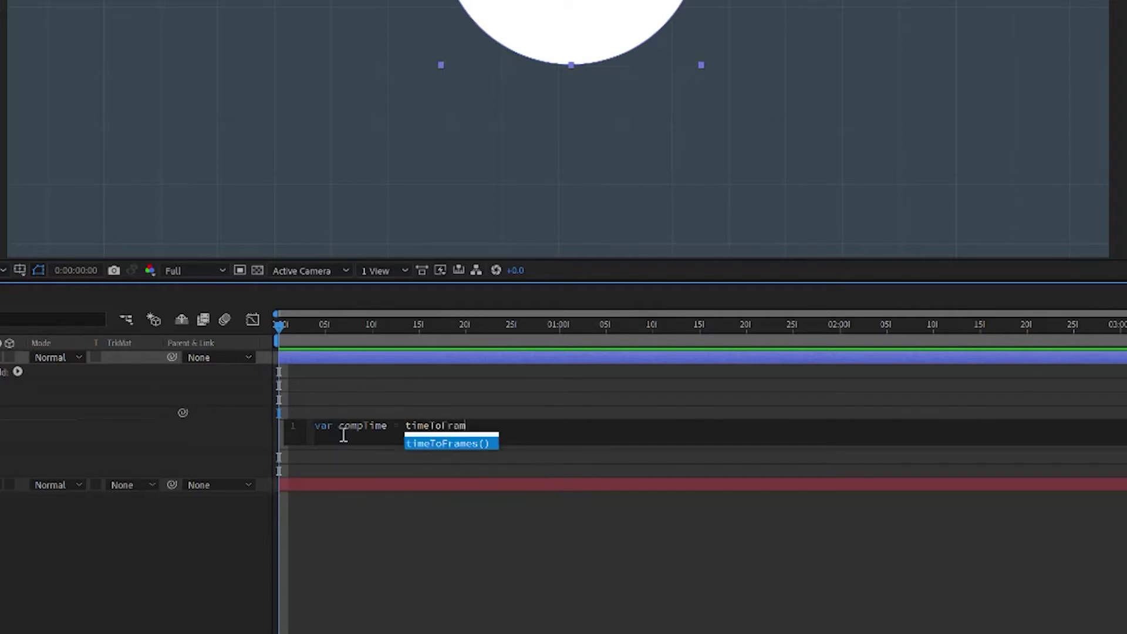
{"action": "key", "text": "Return"}
{"action": "type", "text": "time"}
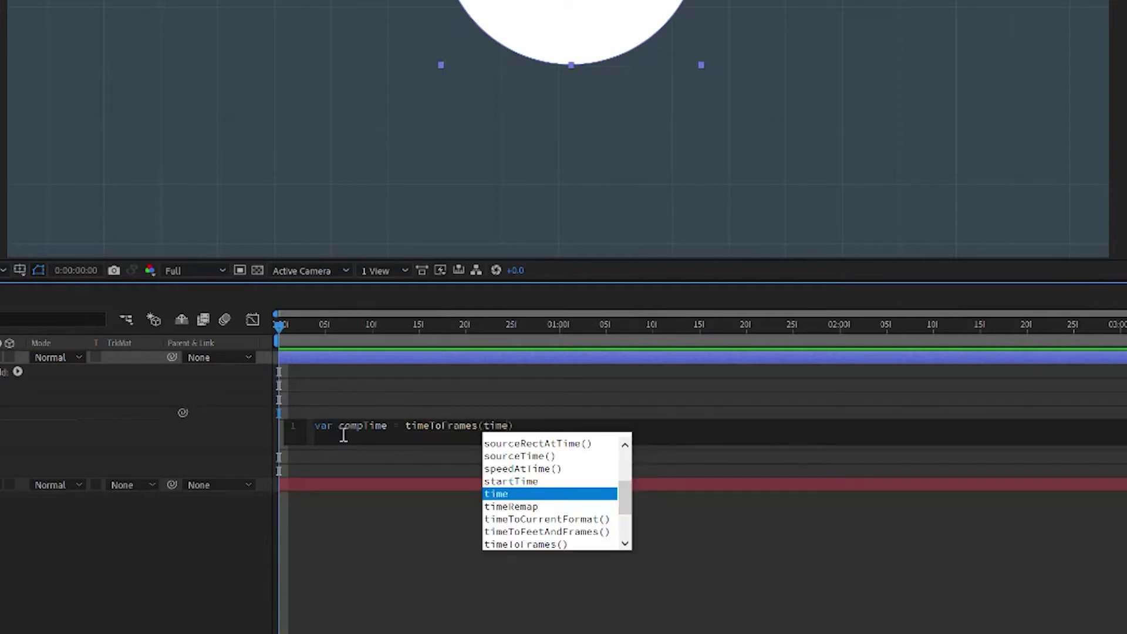
{"action": "key", "text": "Escape"}
{"action": "type", "text": ";"}
{"action": "key", "text": "Return"}
{"action": "key", "text": "Return"}
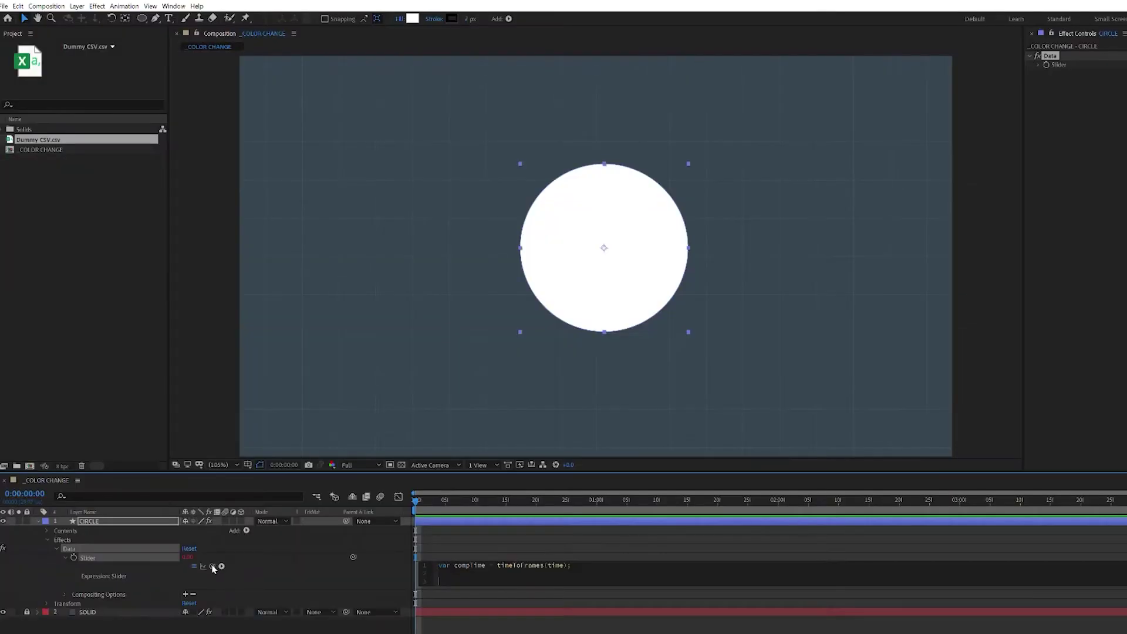
Complete footage("Dummy CSV.csv").dataValue([0,compTime]), commit it, and scrub to see the values change.
{"action": "left_click_drag", "start_coordinate": [212, 565], "coordinate": [57, 148]}
{"action": "type", "text": "."}
{"action": "type", "text": "dataVa"}
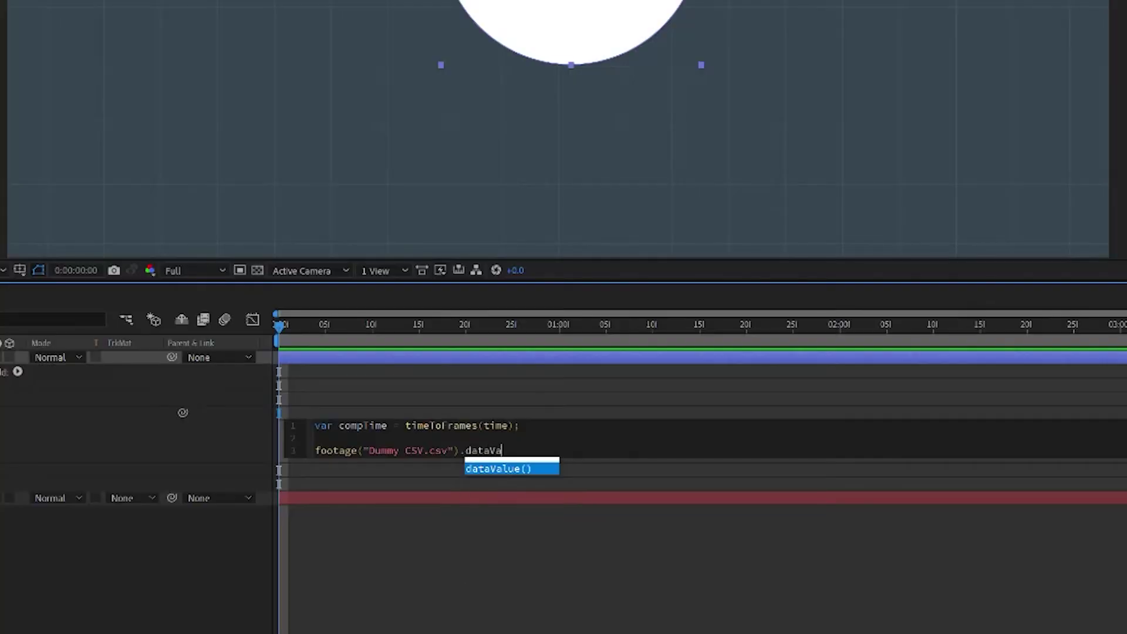
{"action": "type", "text": "lu"}
{"action": "key", "text": "Return"}
{"action": "type", "text": "[0,"}
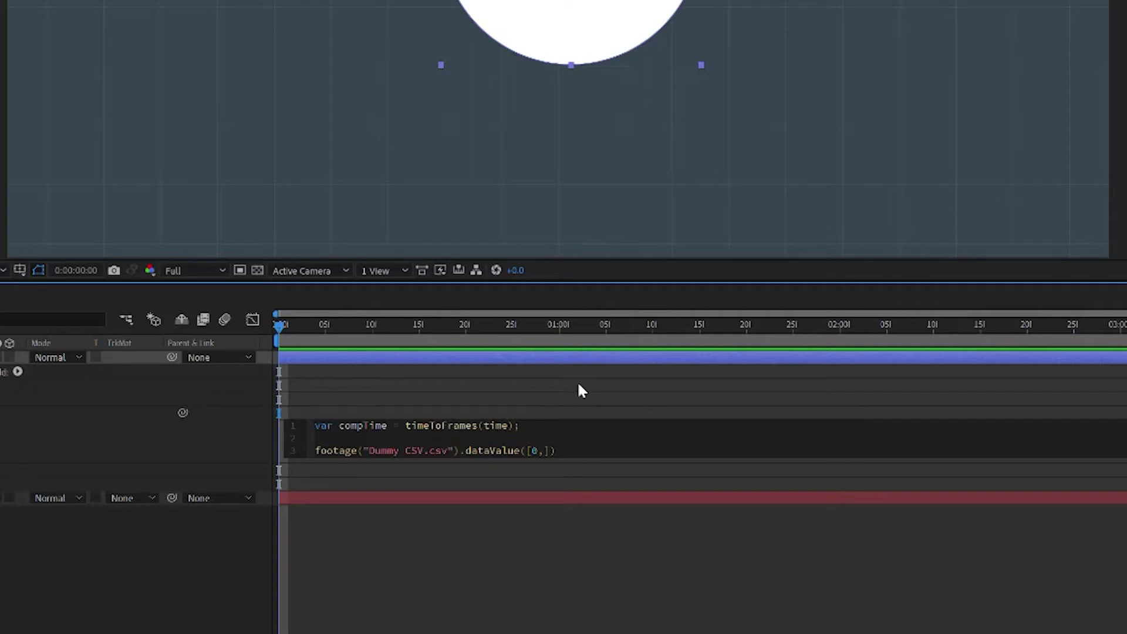
{"action": "type", "text": "comp"}
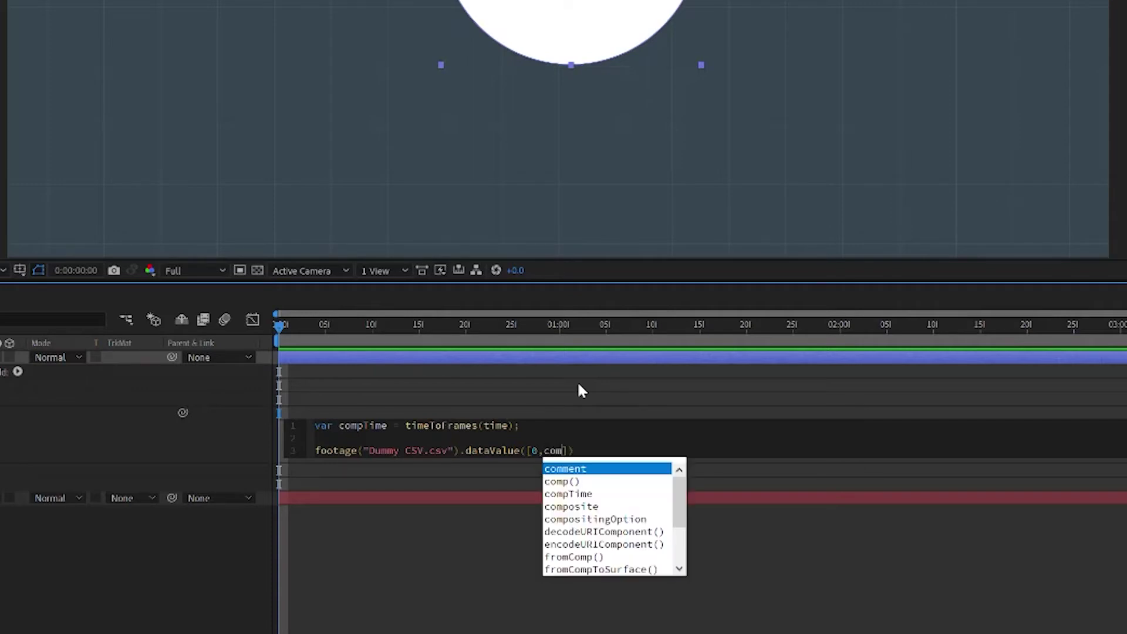
{"action": "type", "text": "Time"}
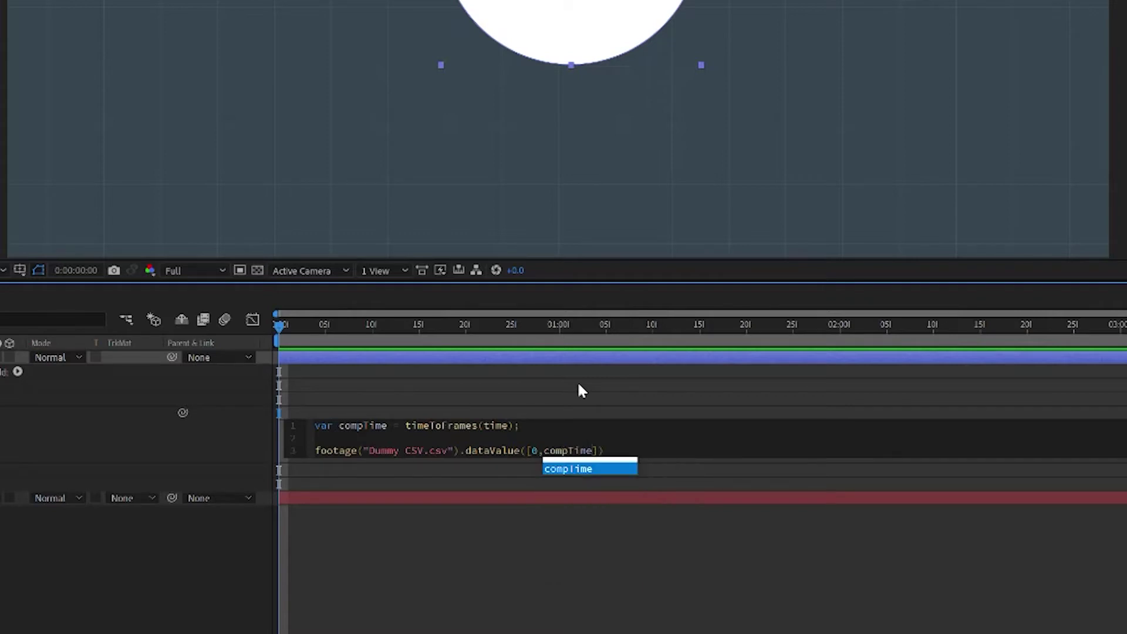
{"action": "key", "text": "End"}
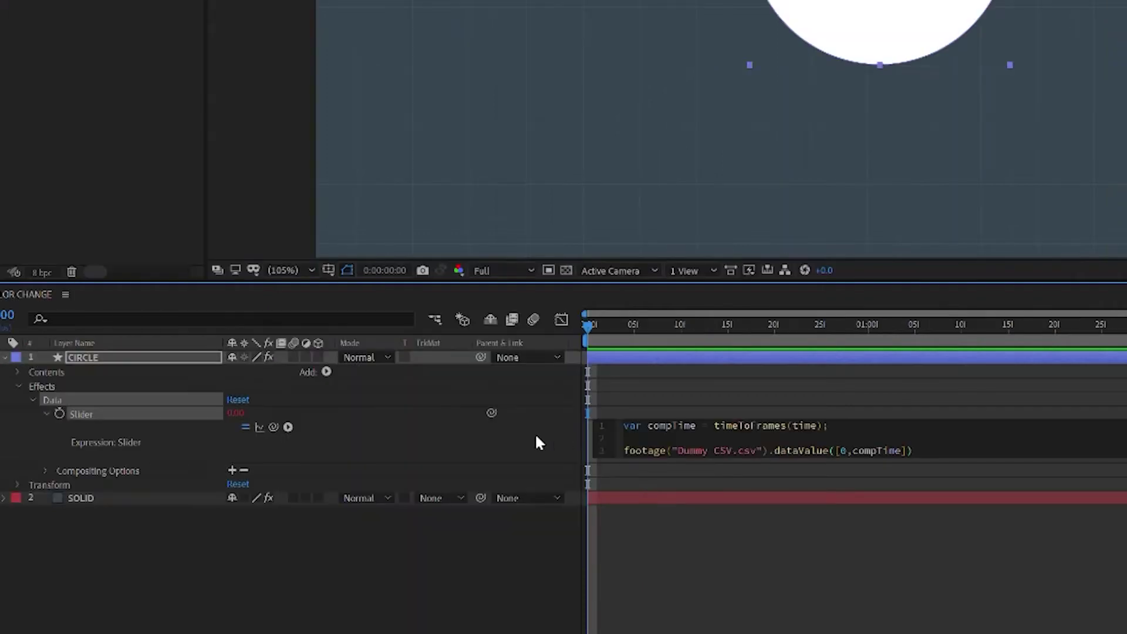
{"action": "left_click", "coordinate": [259, 440]}
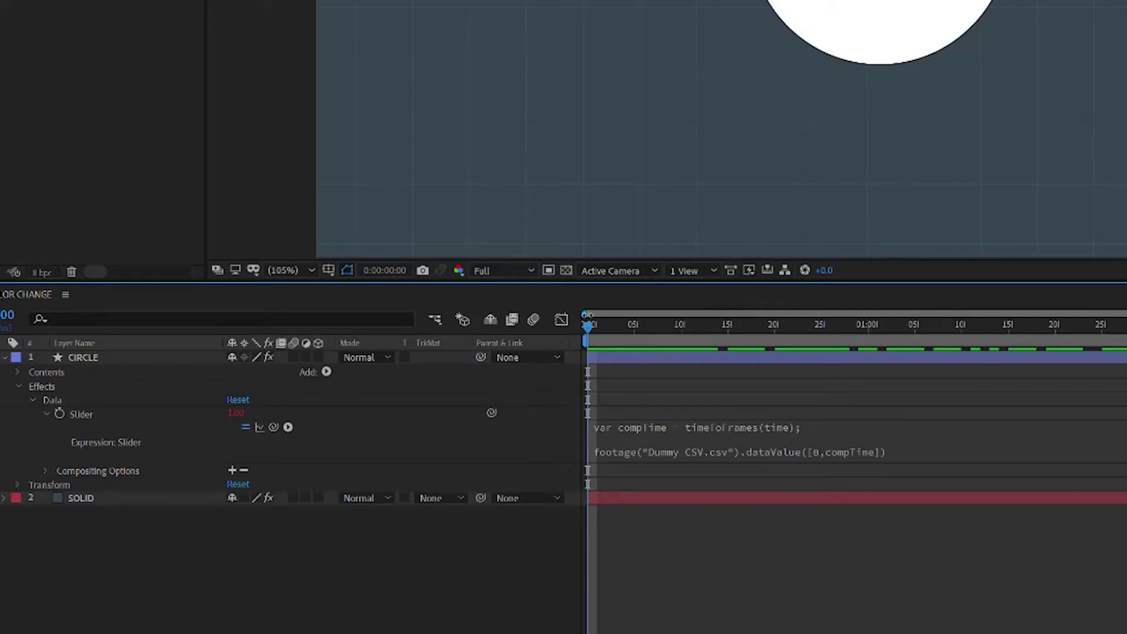
{"action": "left_click_drag", "start_coordinate": [589, 329], "coordinate": [1126, 326]}
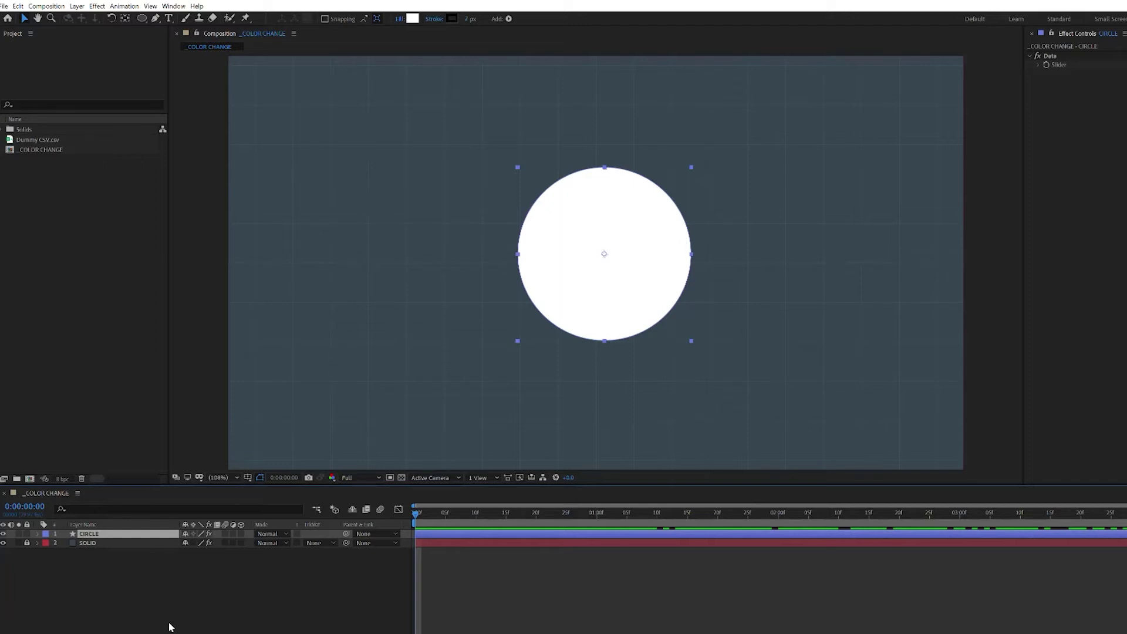
Add a Color Control effect to the CIRCLE layer and duplicate it into three.
{"action": "right_click", "coordinate": [141, 535]}
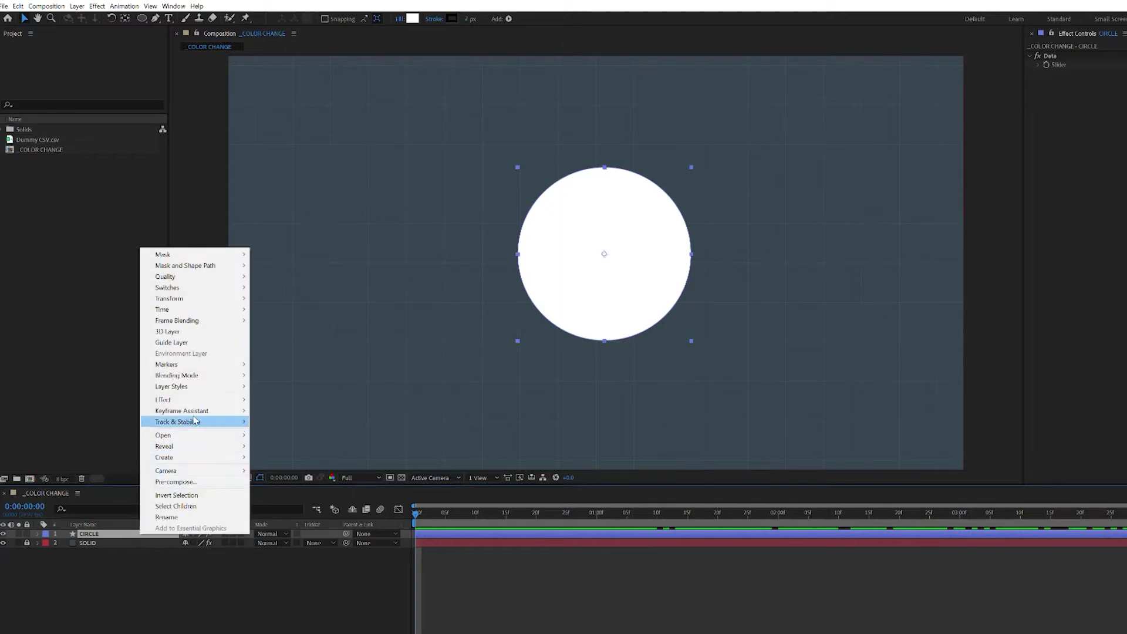
{"action": "mouse_move", "coordinate": [200, 401]}
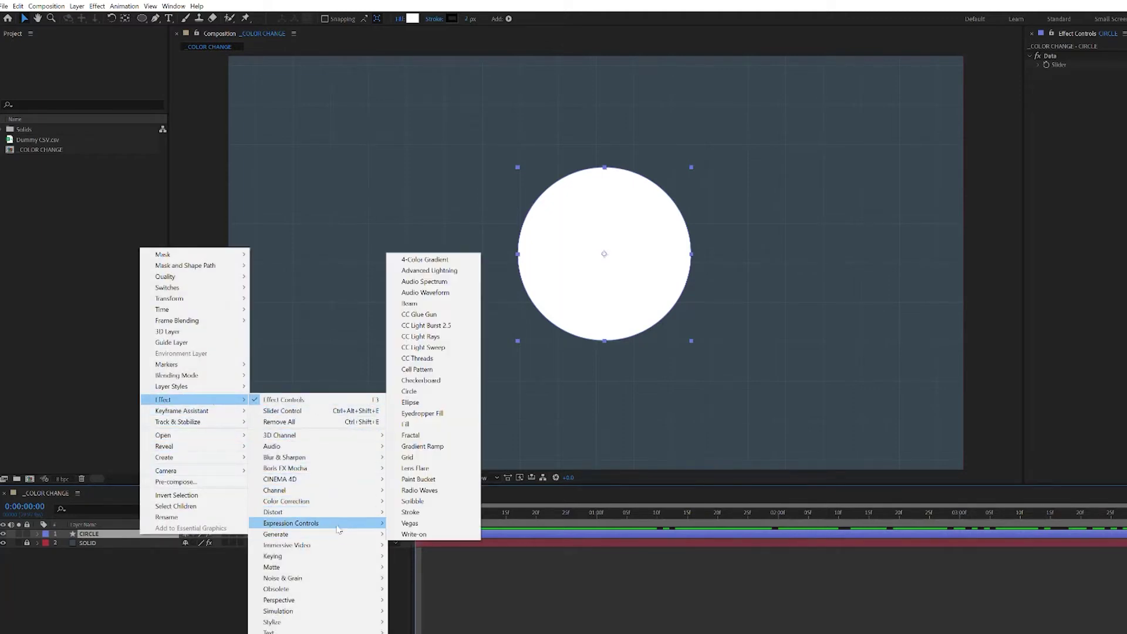
{"action": "mouse_move", "coordinate": [338, 529]}
{"action": "left_click", "coordinate": [442, 556]}
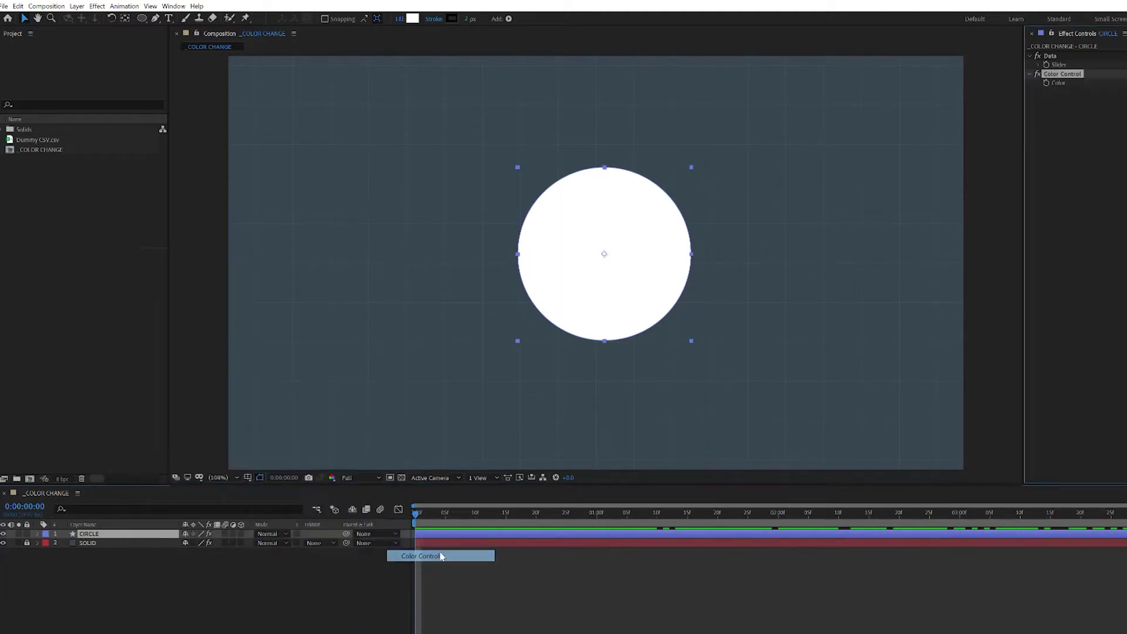
{"action": "key", "text": "ctrl+d"}
{"action": "key", "text": "ctrl+d"}
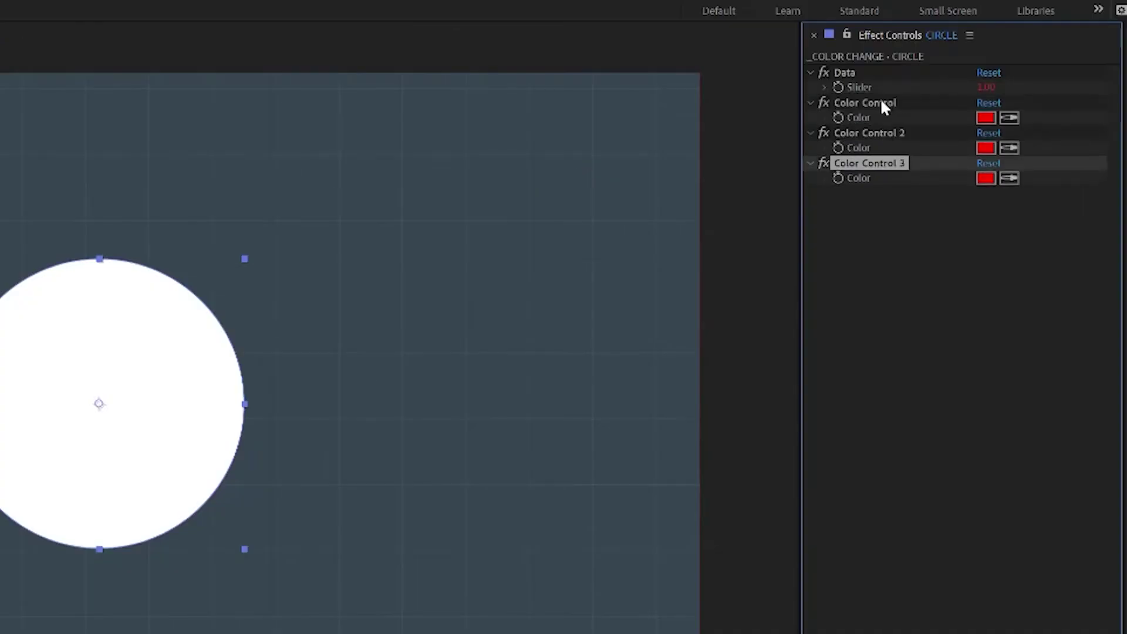
Rename the three controls 'Color Control - Begin', 'Color Control - Mid' and 'Color Control - End'.
{"action": "left_click", "coordinate": [881, 103]}
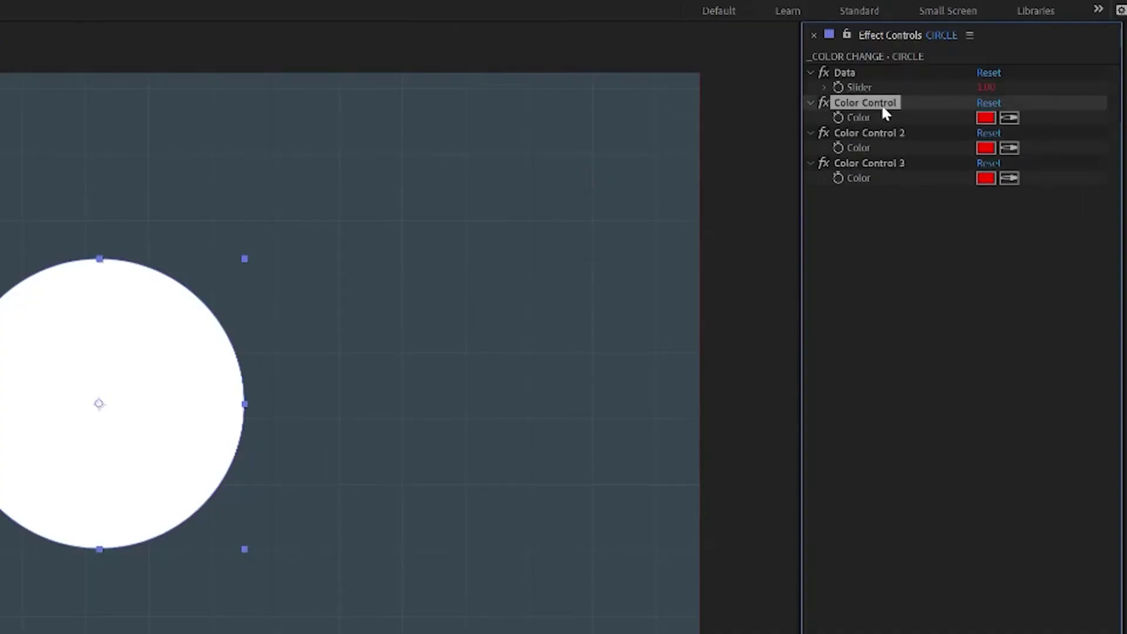
{"action": "key", "text": "Return"}
{"action": "key", "text": "Right"}
{"action": "type", "text": "- Begin"}
{"action": "key", "text": "Return"}
{"action": "left_click", "coordinate": [904, 130]}
{"action": "key", "text": "Return"}
{"action": "left_click", "coordinate": [907, 130]}
{"action": "key", "text": "BackSpace"}
{"action": "type", "text": "- Midle"}
{"action": "key", "text": "BackSpace"}
{"action": "key", "text": "BackSpace"}
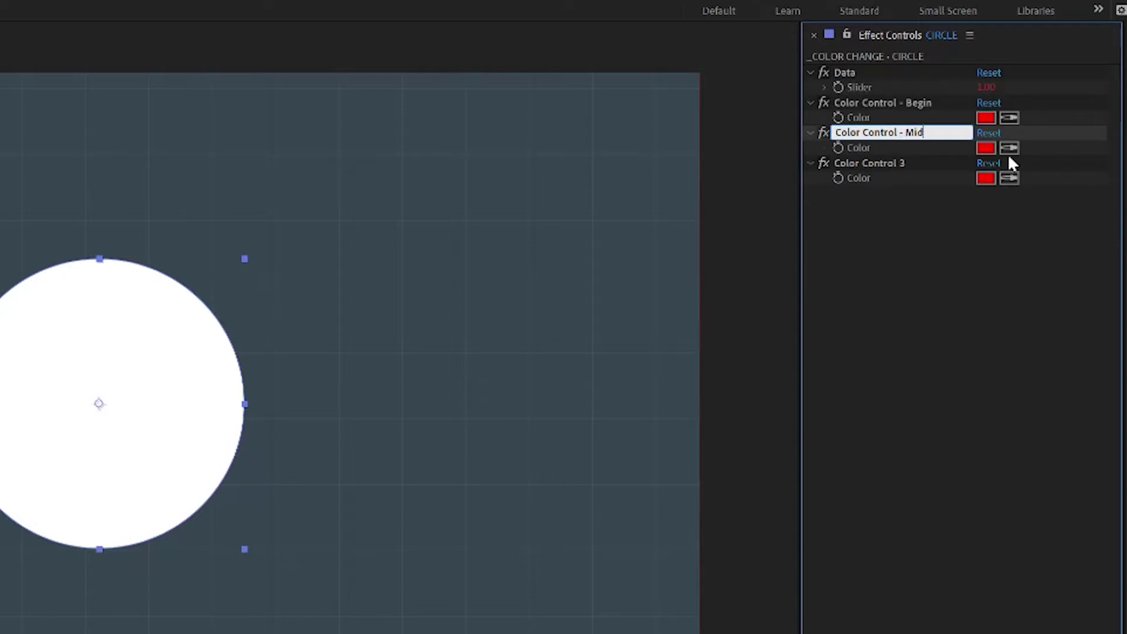
{"action": "left_click", "coordinate": [891, 165]}
{"action": "key", "text": "Return"}
{"action": "key", "text": "Right"}
{"action": "key", "text": "BackSpace"}
{"action": "type", "text": "- End"}
{"action": "key", "text": "Return"}
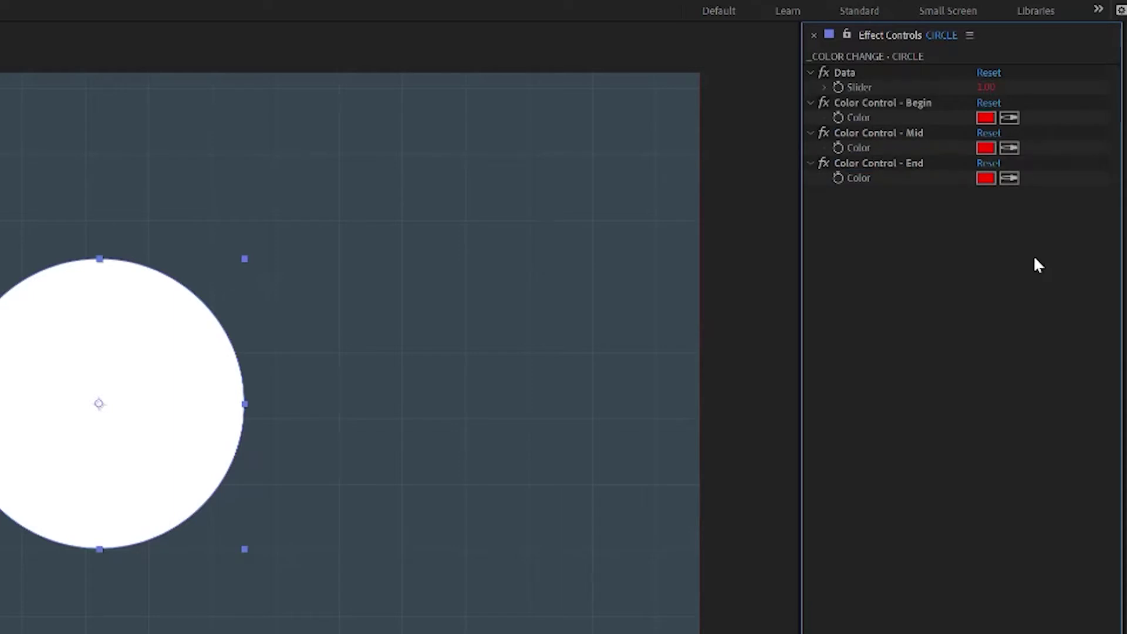
Set the Begin, Mid and End colour swatches to white, green and magenta.
{"action": "left_click", "coordinate": [984, 117]}
{"action": "left_click_drag", "start_coordinate": [45, 535], "coordinate": [1, 459]}
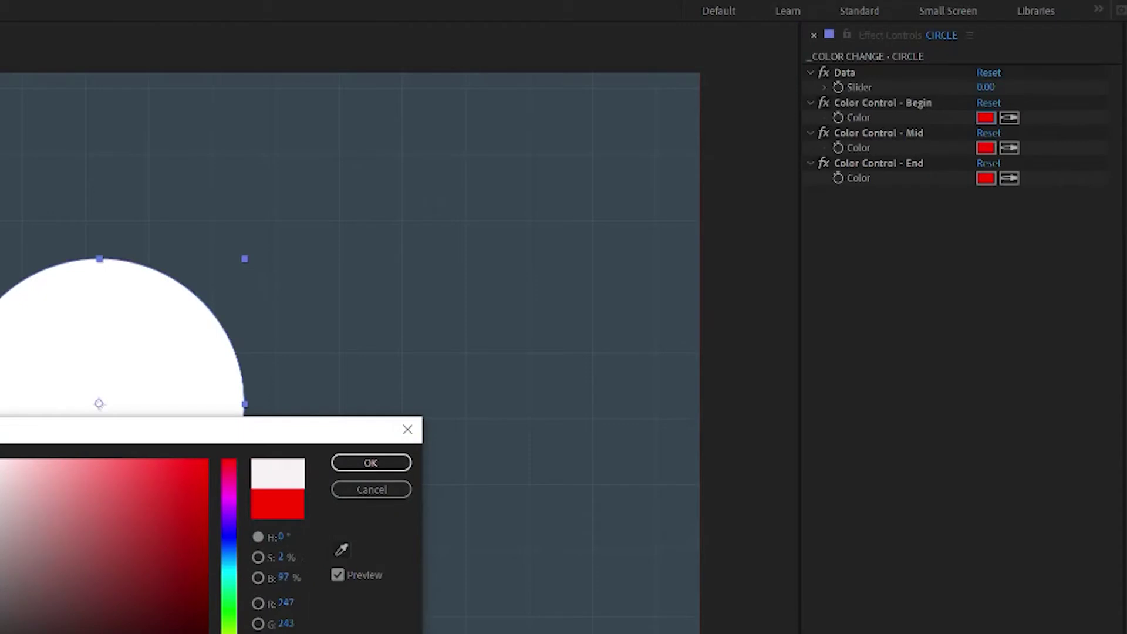
{"action": "left_click", "coordinate": [371, 464]}
{"action": "left_click", "coordinate": [986, 148]}
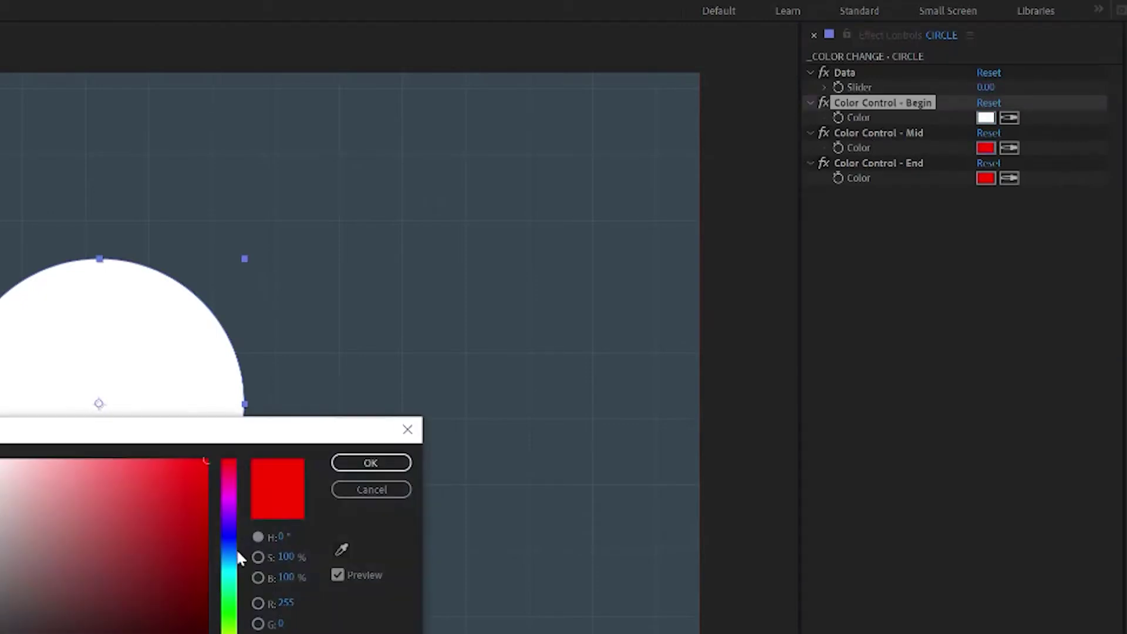
{"action": "left_click_drag", "start_coordinate": [237, 578], "coordinate": [230, 612]}
{"action": "left_click", "coordinate": [371, 463]}
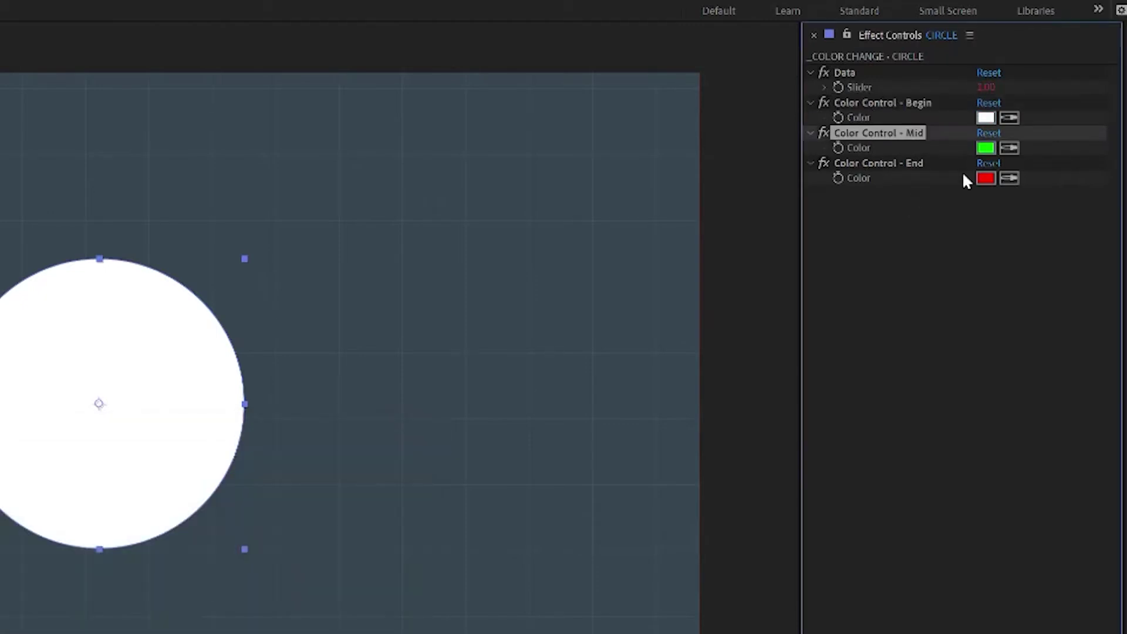
{"action": "left_click", "coordinate": [980, 178]}
{"action": "left_click_drag", "start_coordinate": [232, 527], "coordinate": [233, 502]}
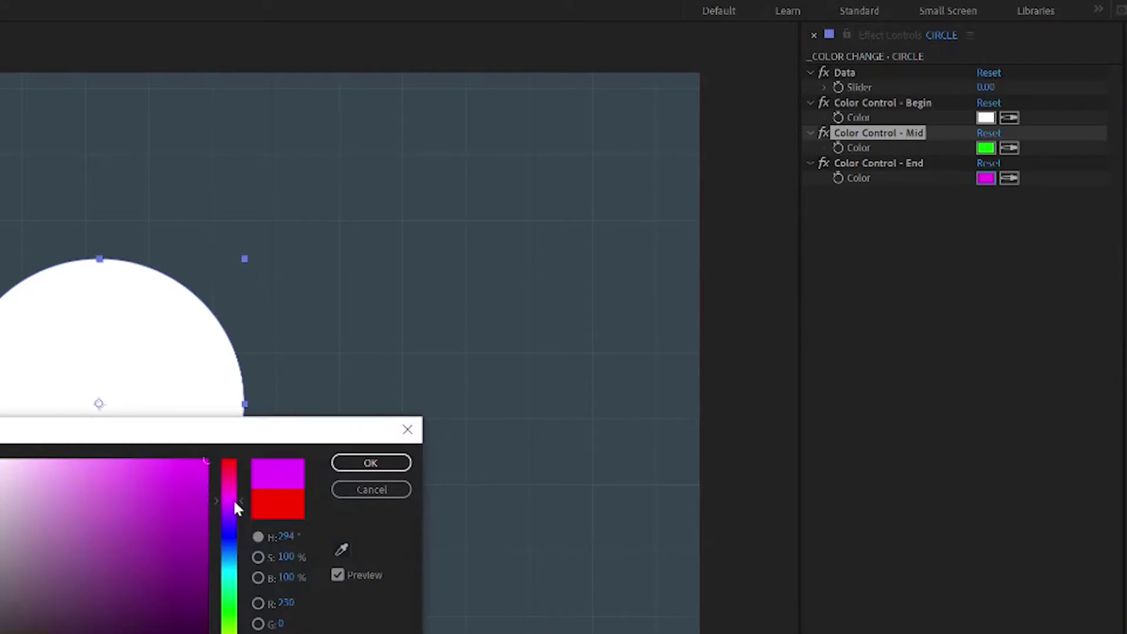
{"action": "left_click", "coordinate": [371, 463]}
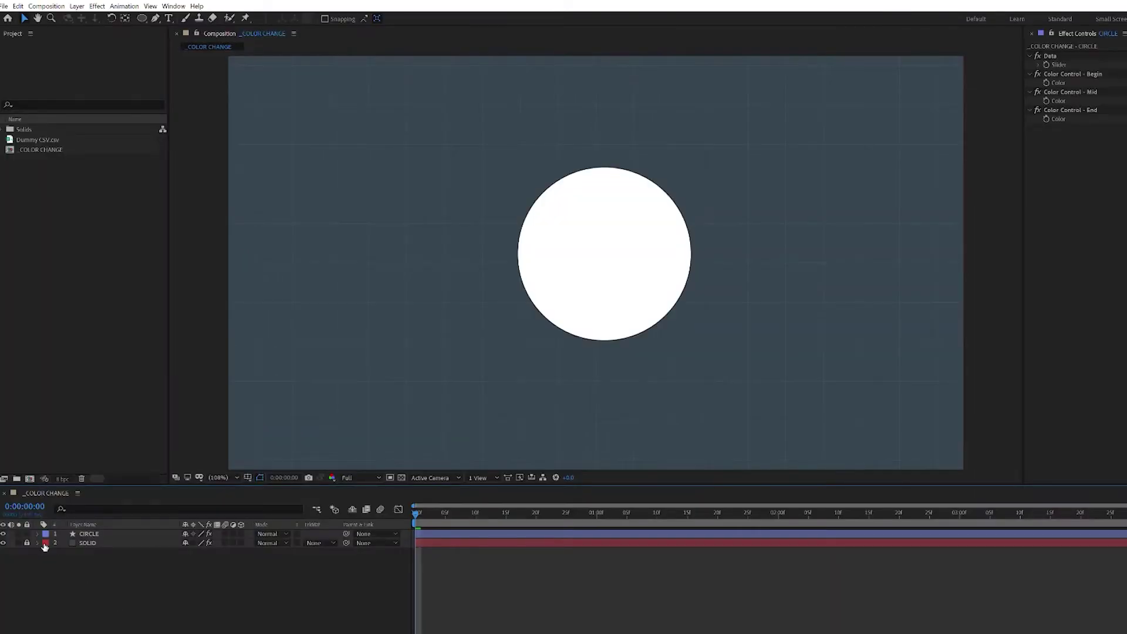
Add an expression to Fill 1's Color, defining 'var slider' linked to the Data slider.
{"action": "left_click", "coordinate": [37, 535]}
{"action": "left_click", "coordinate": [48, 553]}
{"action": "left_click", "coordinate": [65, 580]}
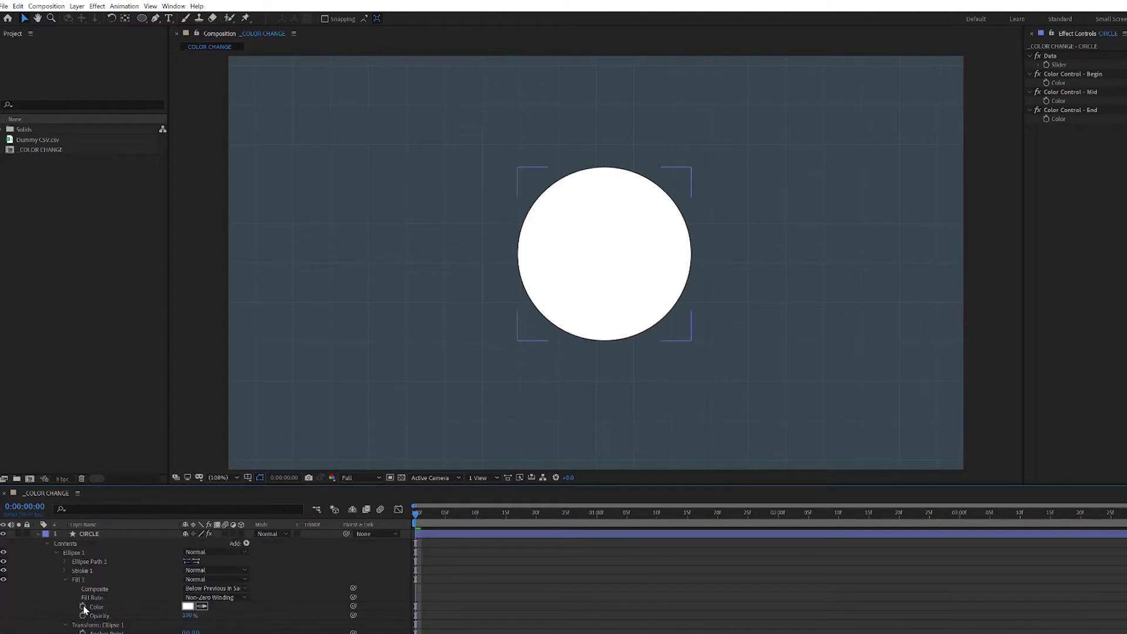
{"action": "left_click", "coordinate": [83, 607], "text": "alt"}
{"action": "key", "text": "BackSpace"}
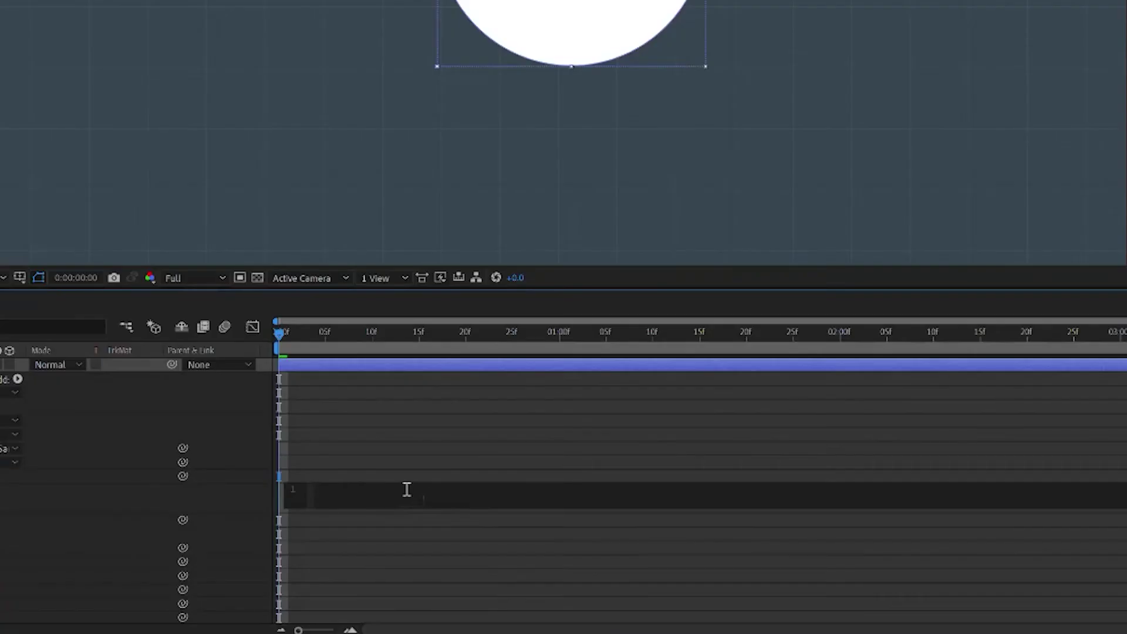
{"action": "type", "text": "var slider ="}
{"action": "left_click_drag", "start_coordinate": [292, 289], "coordinate": [273, 66]}
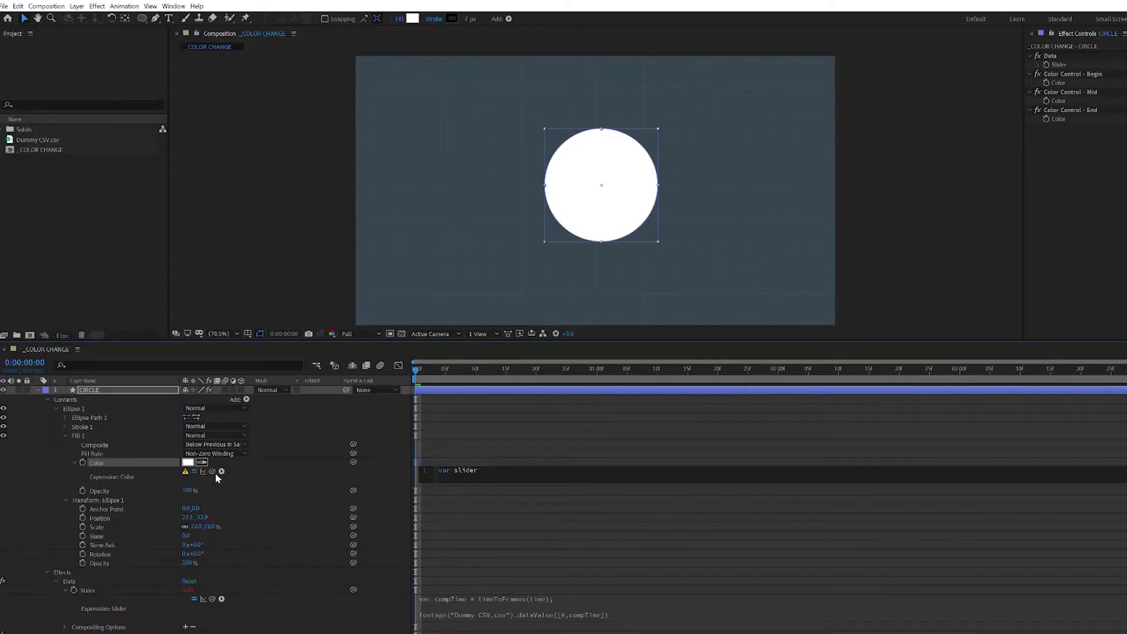
{"action": "left_click_drag", "start_coordinate": [212, 472], "coordinate": [154, 593]}
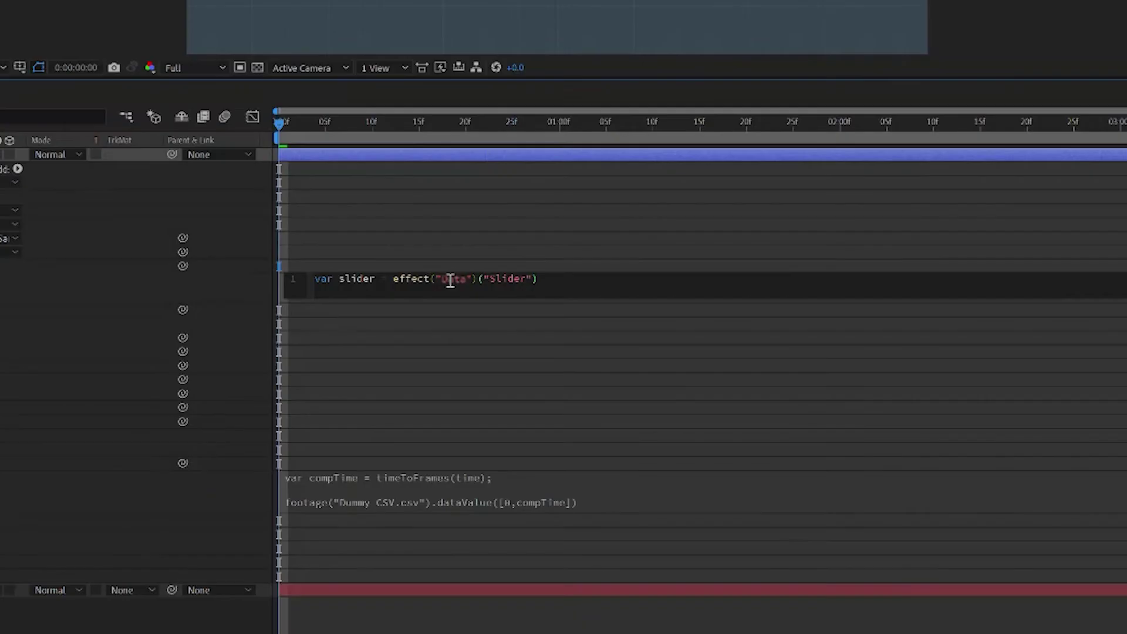
Declare c1, c2 and c3, pick-whipping them to the Begin, Mid and End colours.
{"action": "type", "text": "; var "}
{"action": "type", "text": "cl"}
{"action": "type", "text": " ="}
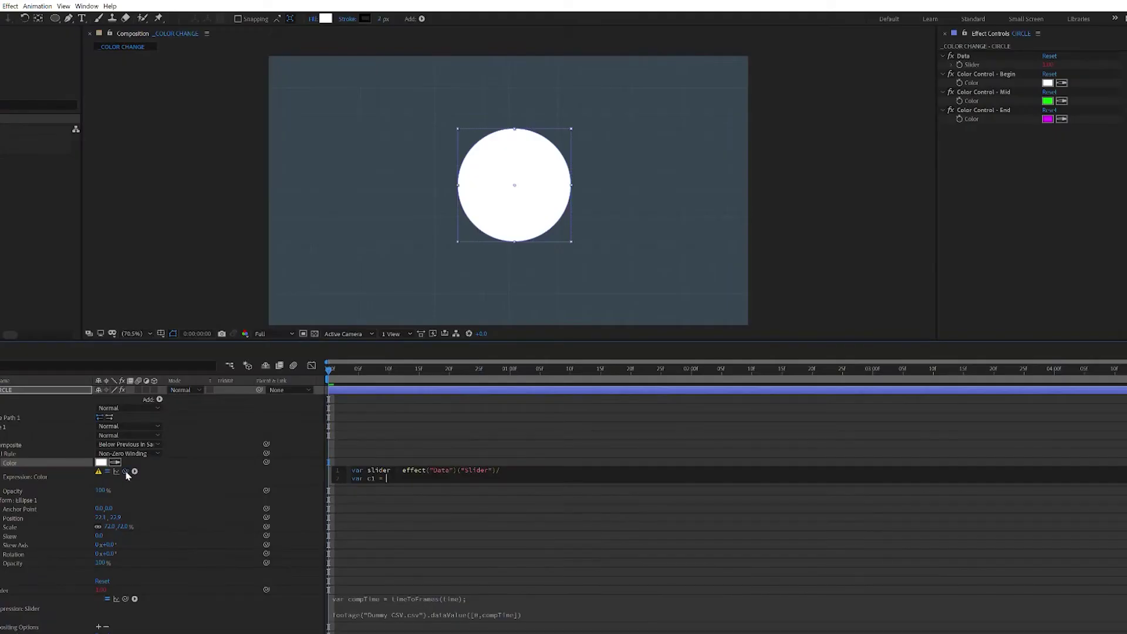
{"action": "left_click_drag", "start_coordinate": [126, 470], "coordinate": [978, 86]}
{"action": "key", "text": "Return"}
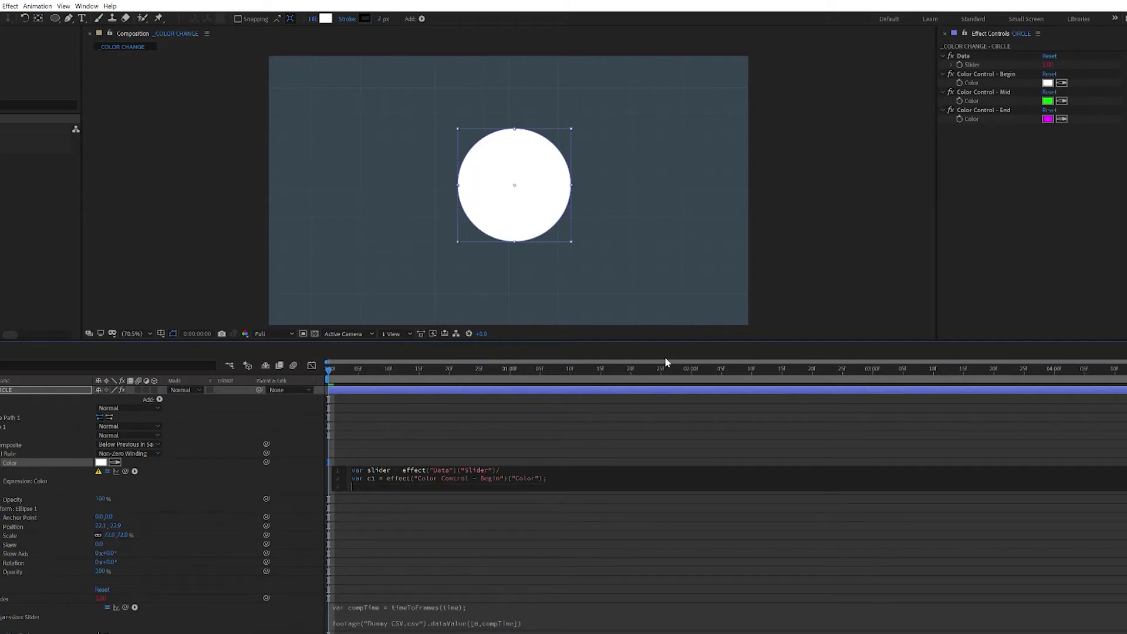
{"action": "type", "text": "var c2 ="}
{"action": "left_click_drag", "start_coordinate": [125, 471], "coordinate": [963, 106]}
{"action": "type", "text": "; "}
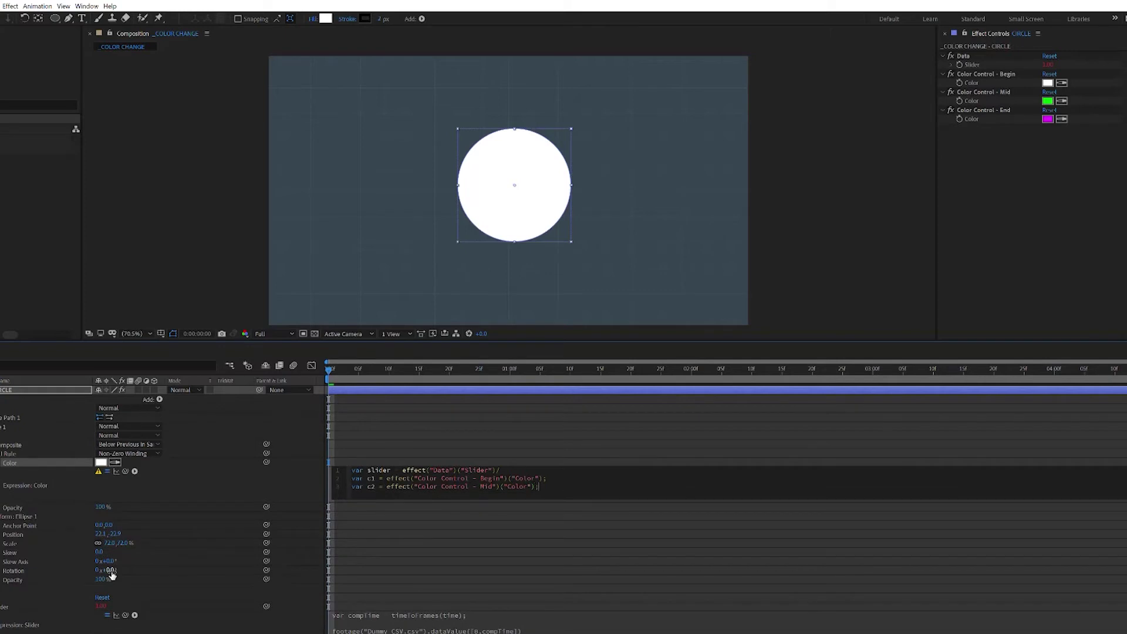
{"action": "type", "text": "var c"}
{"action": "left_click_drag", "start_coordinate": [124, 471], "coordinate": [973, 119]}
Commit the fill expression, preview the animation, then return to the end of the expression.
{"action": "left_click", "coordinate": [256, 515]}
{"action": "key", "text": "space"}
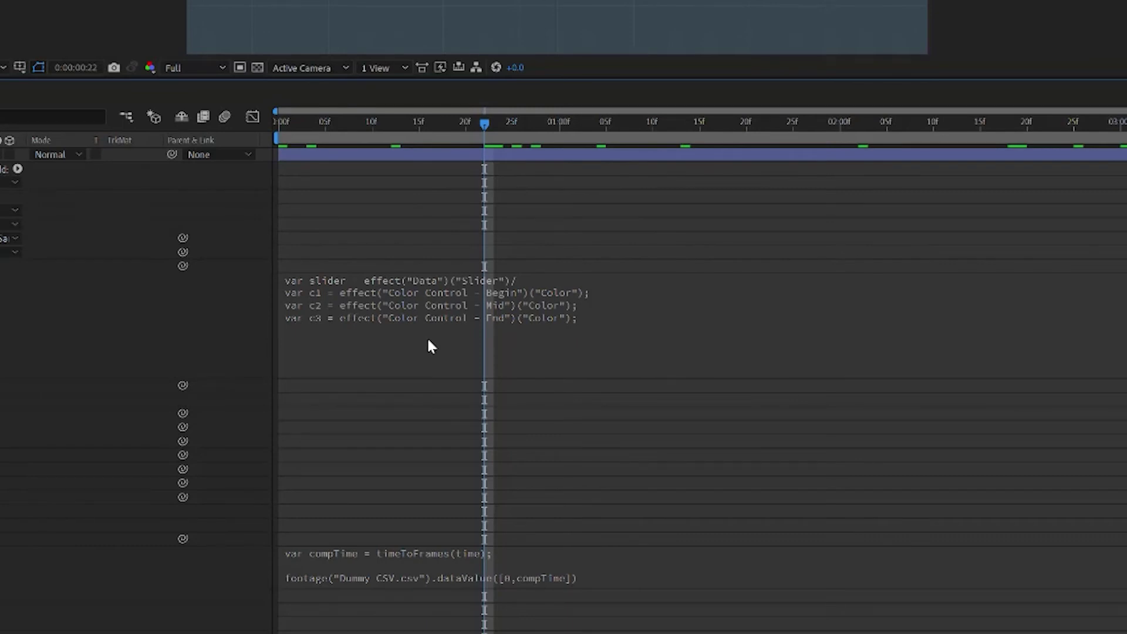
{"action": "left_click", "coordinate": [428, 341]}
{"action": "left_click", "coordinate": [428, 342]}
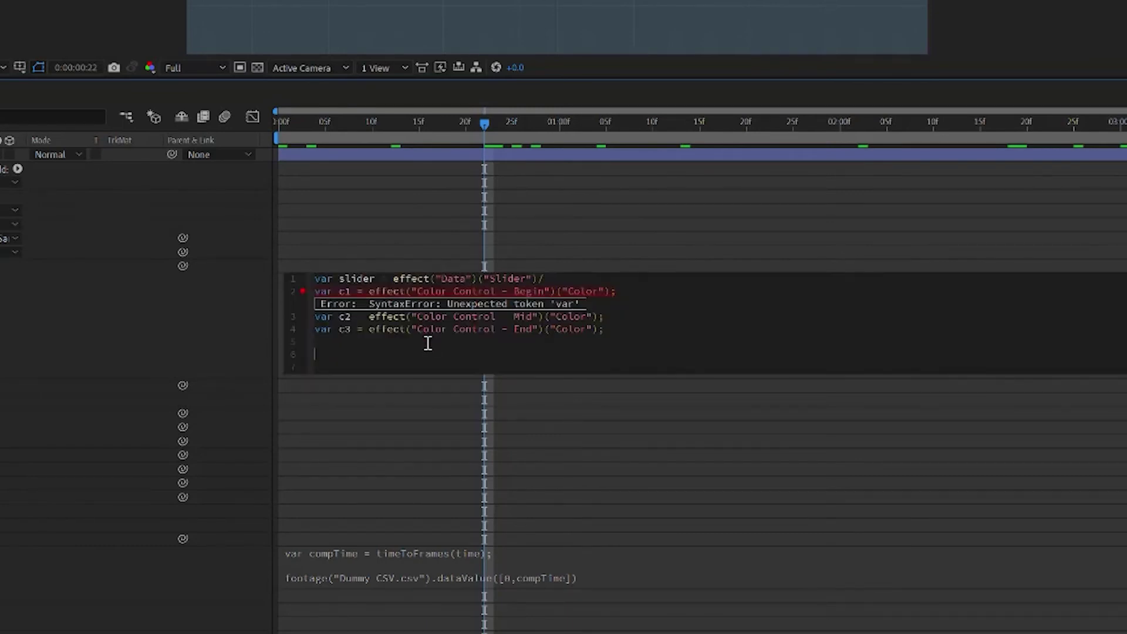
Add if (slider < 50) easing c1 to c2 over 0–50, else easing 50–100 from c2 to c3.
{"action": "type", "text": "if (slider < 50) {"}
{"action": "key", "text": "Return"}
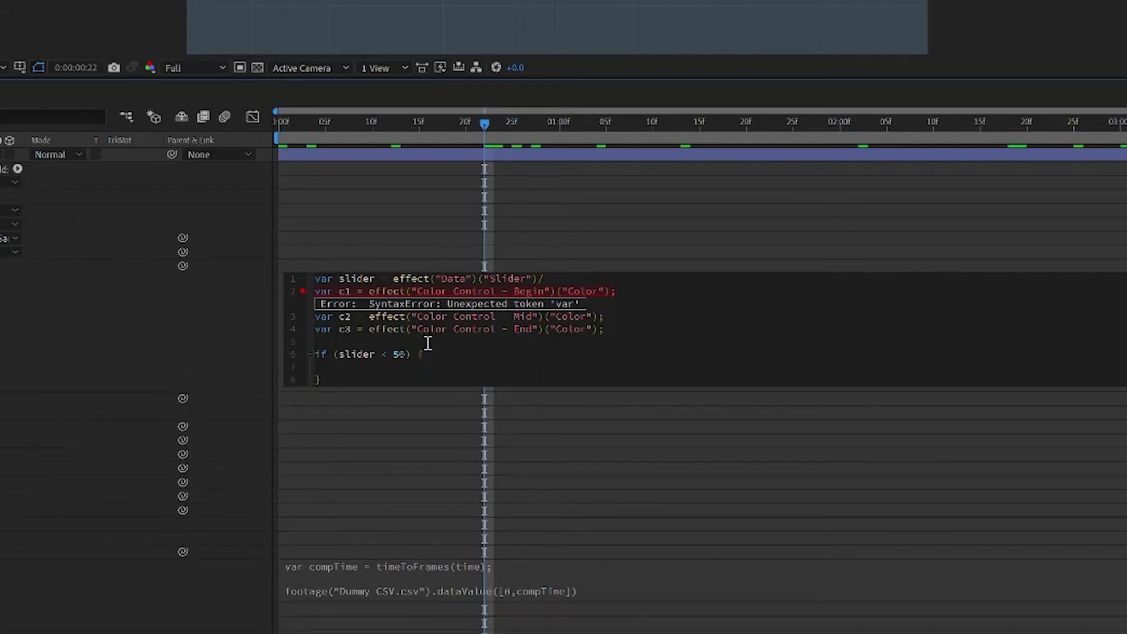
{"action": "type", "text": "ease"}
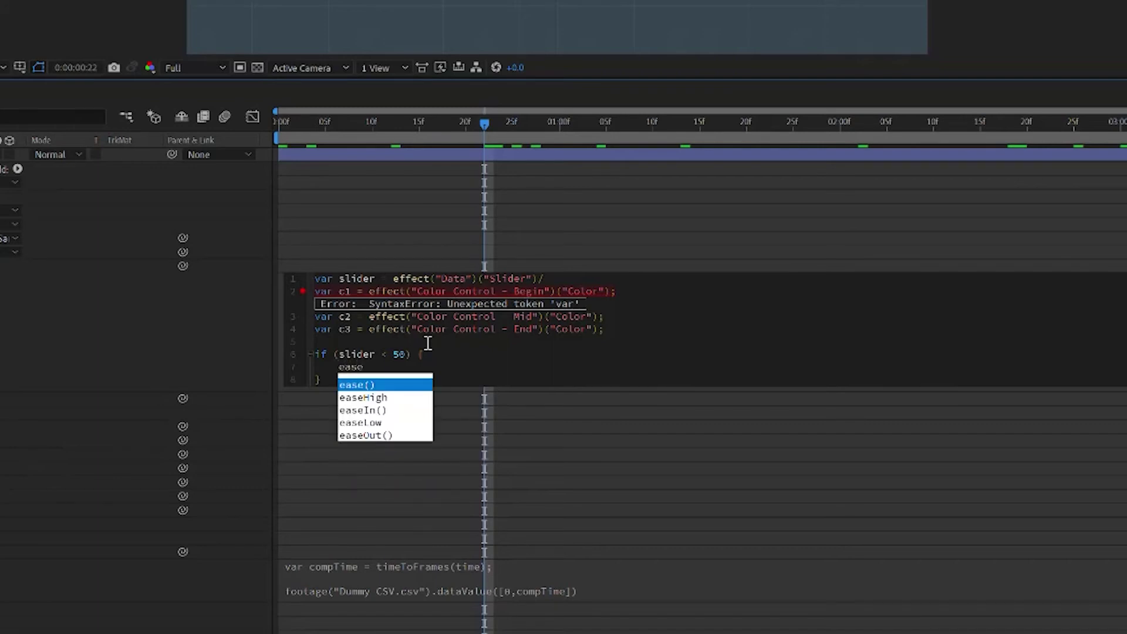
{"action": "type", "text": "(s"}
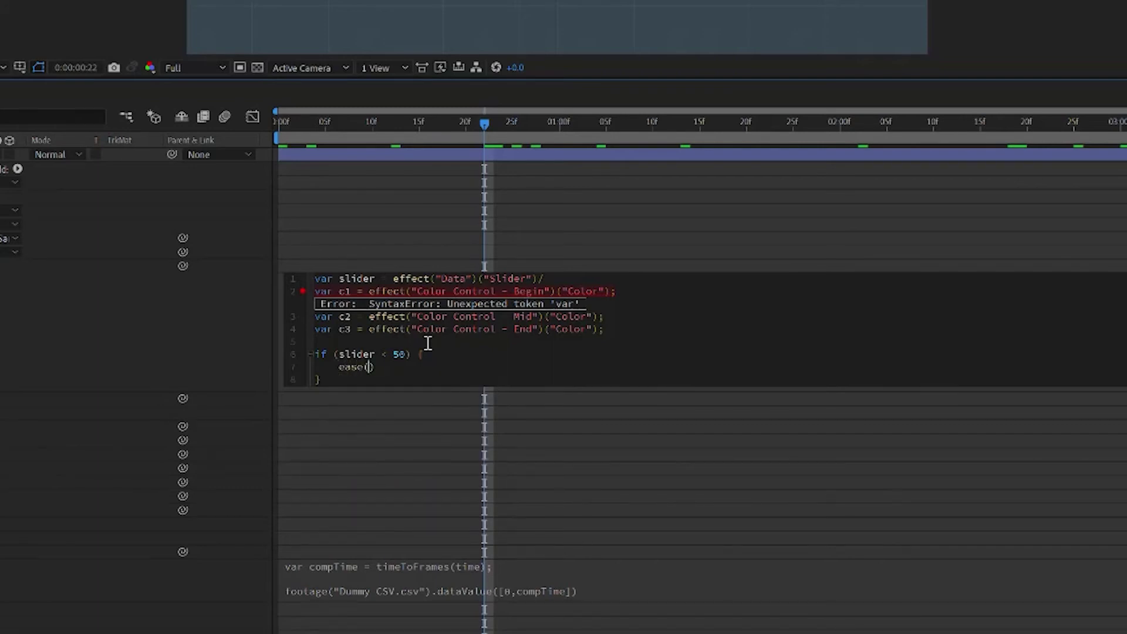
{"action": "type", "text": "lider"}
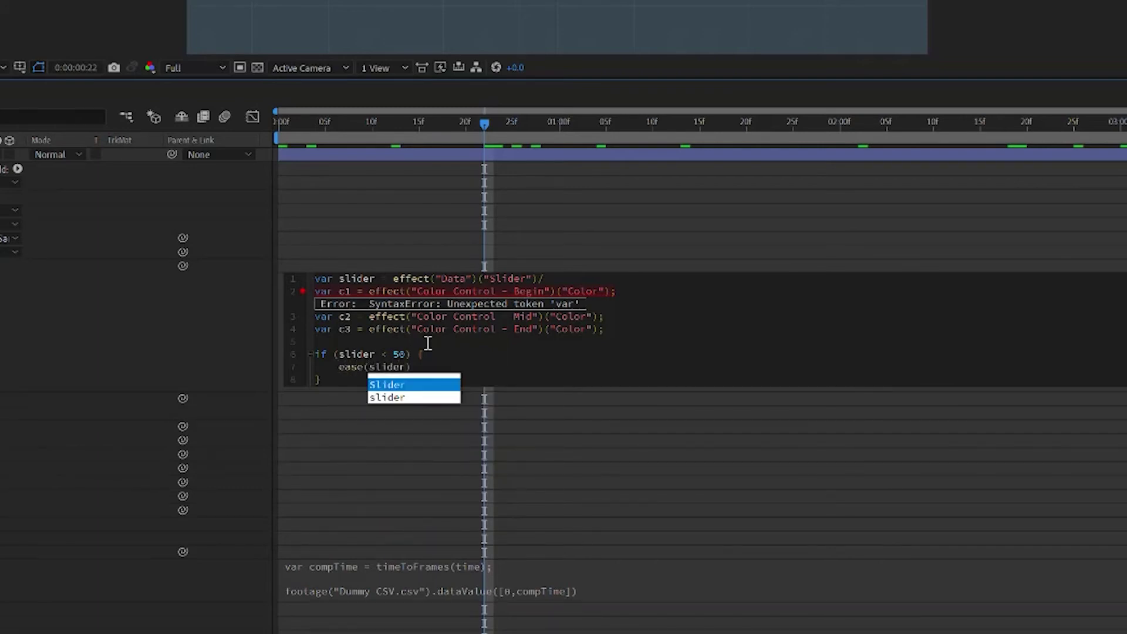
{"action": "type", "text": ", 0"}
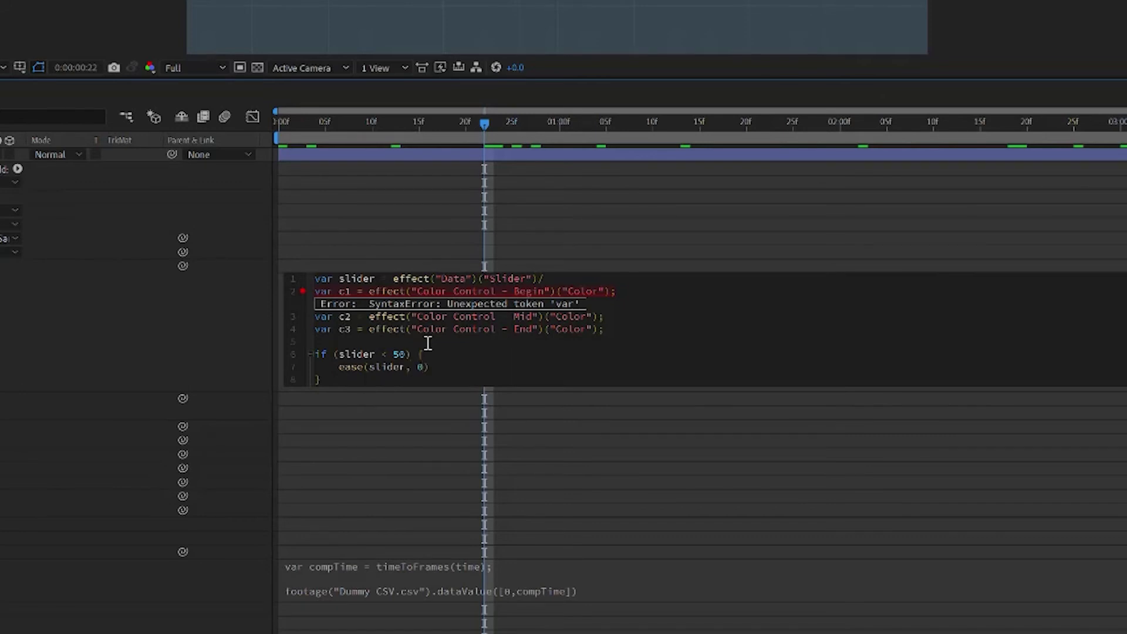
{"action": "type", "text": ", 50, c"}
{"action": "type", "text": "1, c2) }"}
{"action": "type", "text": " else"}
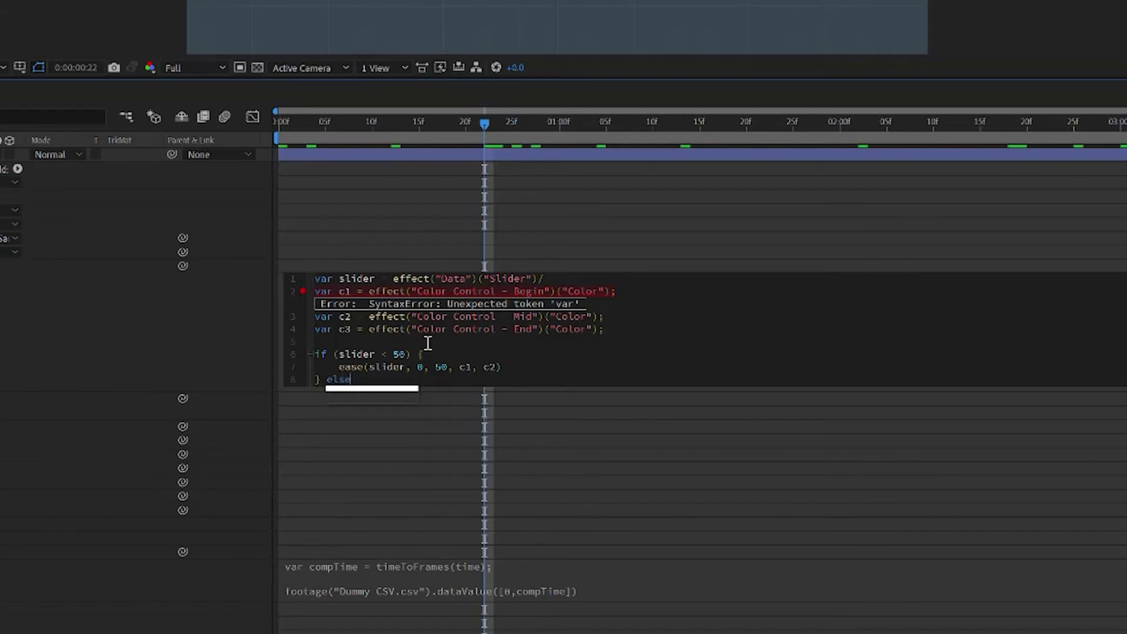
{"action": "key", "text": "Escape"}
{"action": "type", "text": "{"}
{"action": "key", "text": "Return"}
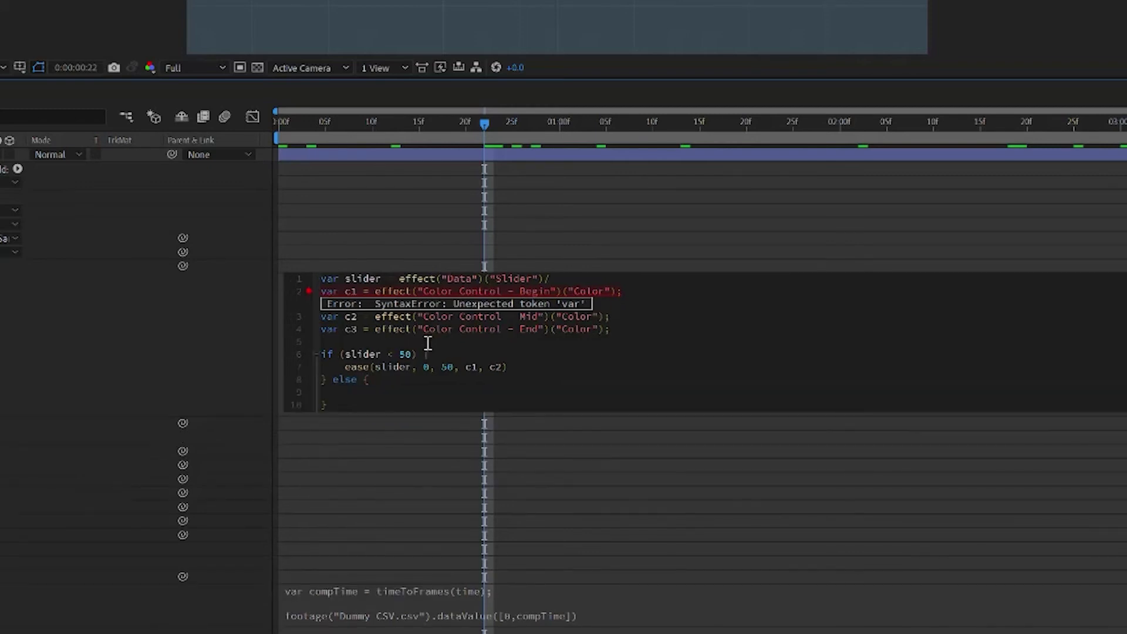
{"action": "type", "text": "ease"}
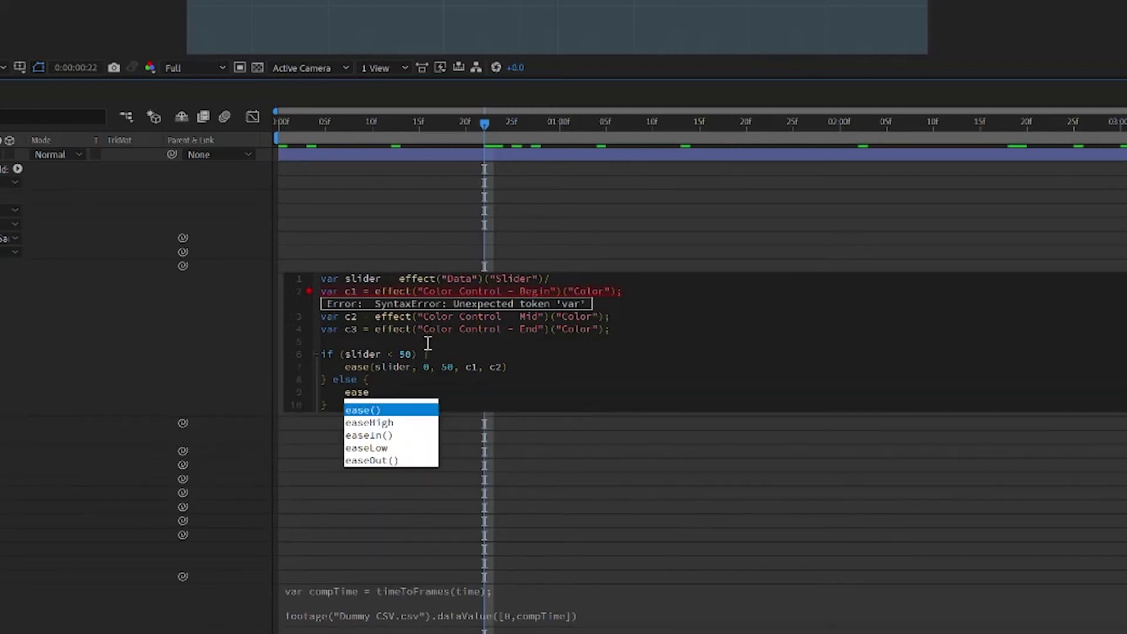
{"action": "type", "text": "(slider, "}
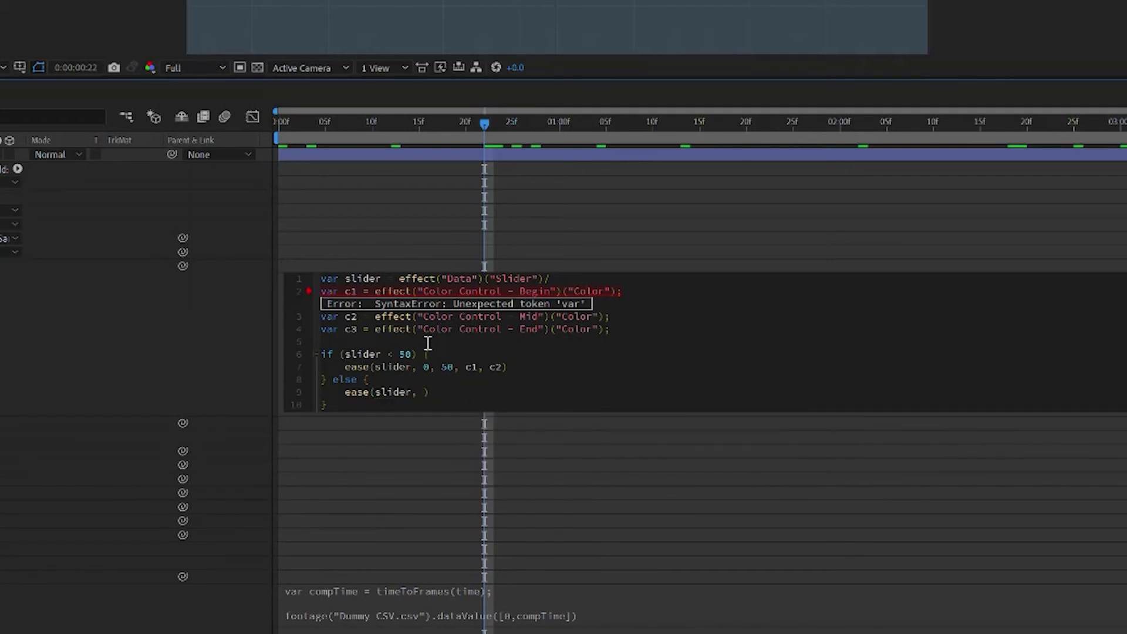
{"action": "type", "text": "50, 100, c2, c3"}
Commit the colour expression and correct its line 2 error.
{"action": "left_click", "coordinate": [101, 352]}
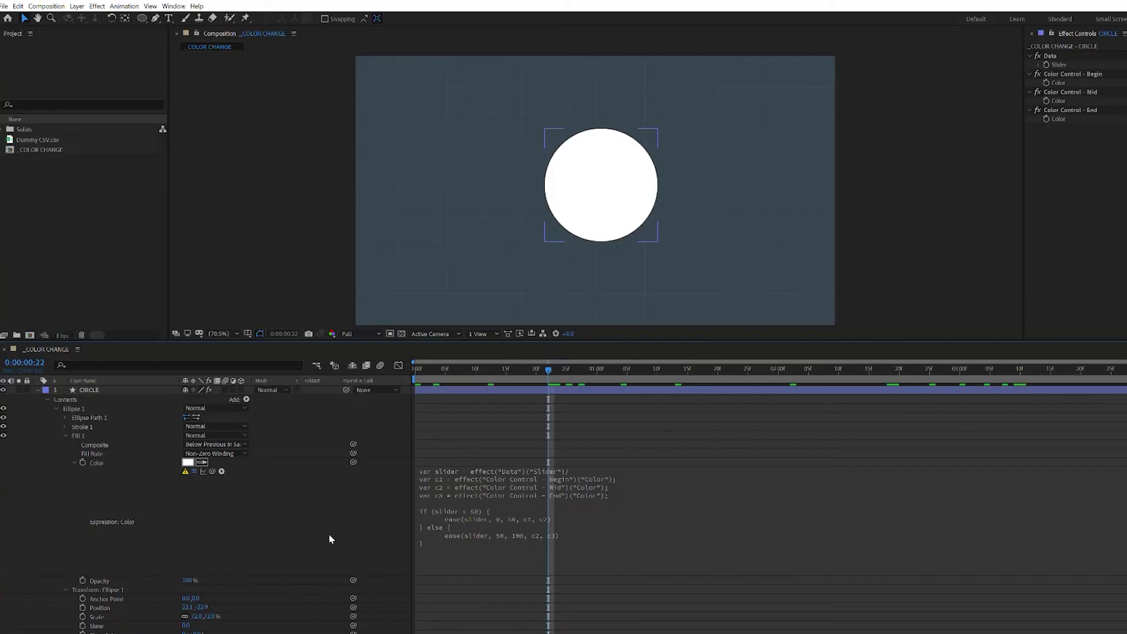
{"action": "left_click", "coordinate": [584, 473]}
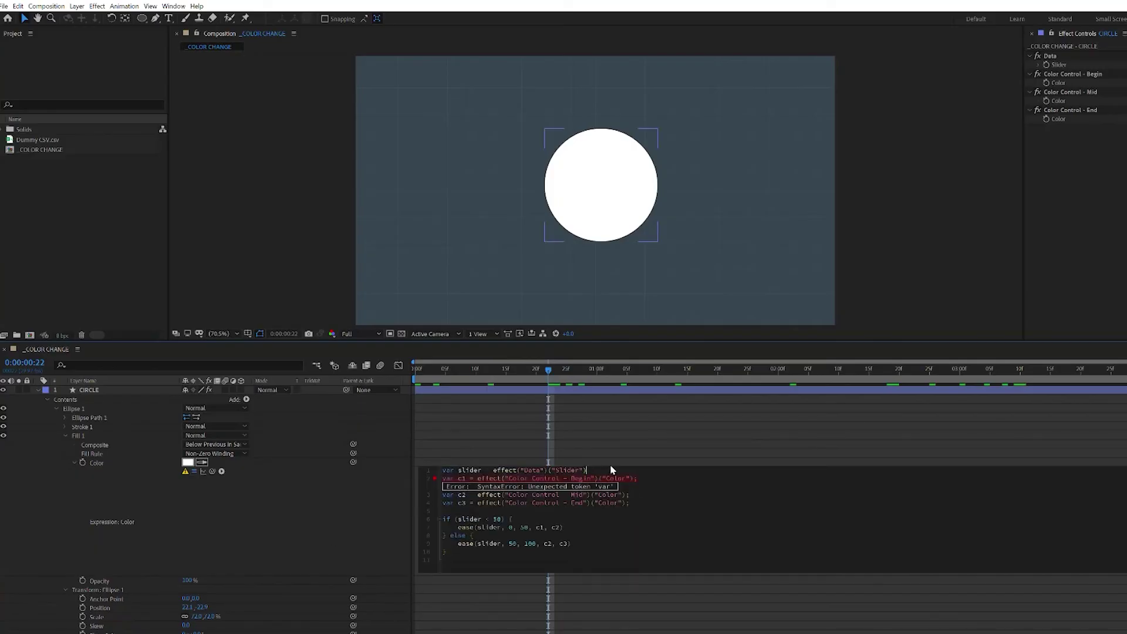
{"action": "left_click", "coordinate": [276, 525]}
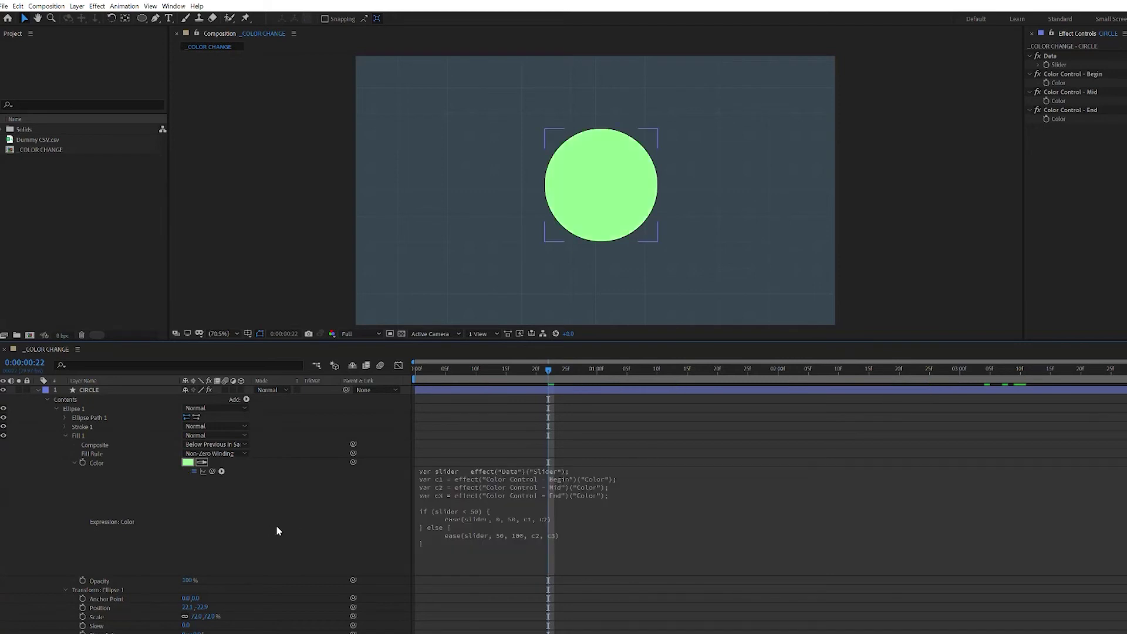
Scrub the timeline to watch the circle blend from white through green to magenta.
{"action": "left_click", "coordinate": [582, 419]}
{"action": "left_click_drag", "start_coordinate": [535, 372], "coordinate": [1126, 387]}
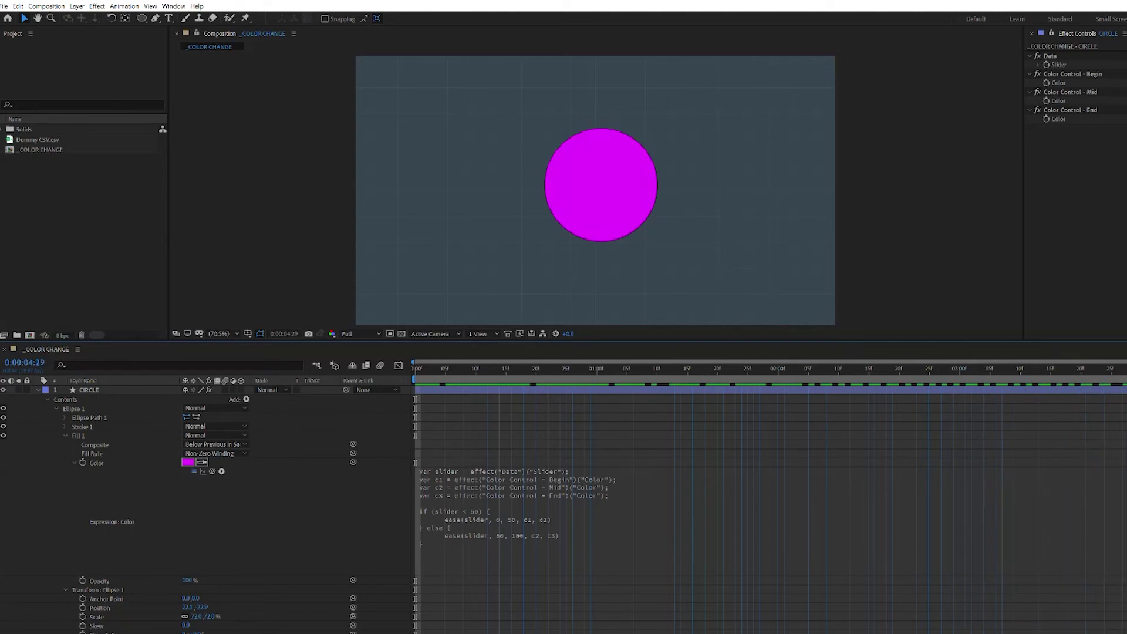
{"action": "left_click_drag", "start_coordinate": [1126, 387], "coordinate": [747, 398]}
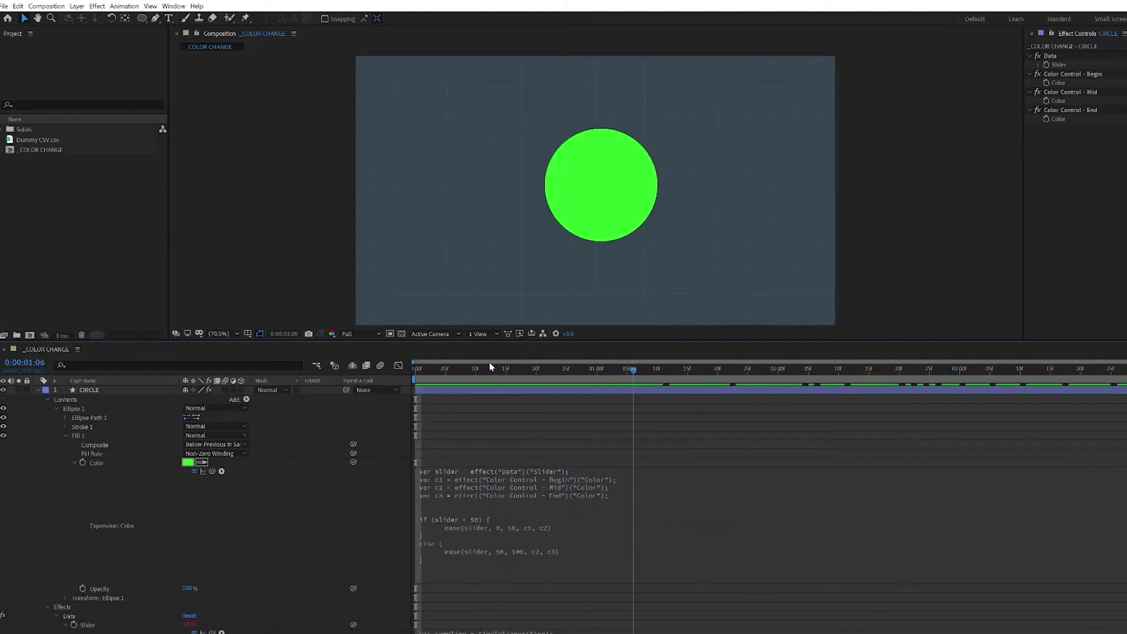
{"action": "key", "text": "Home"}
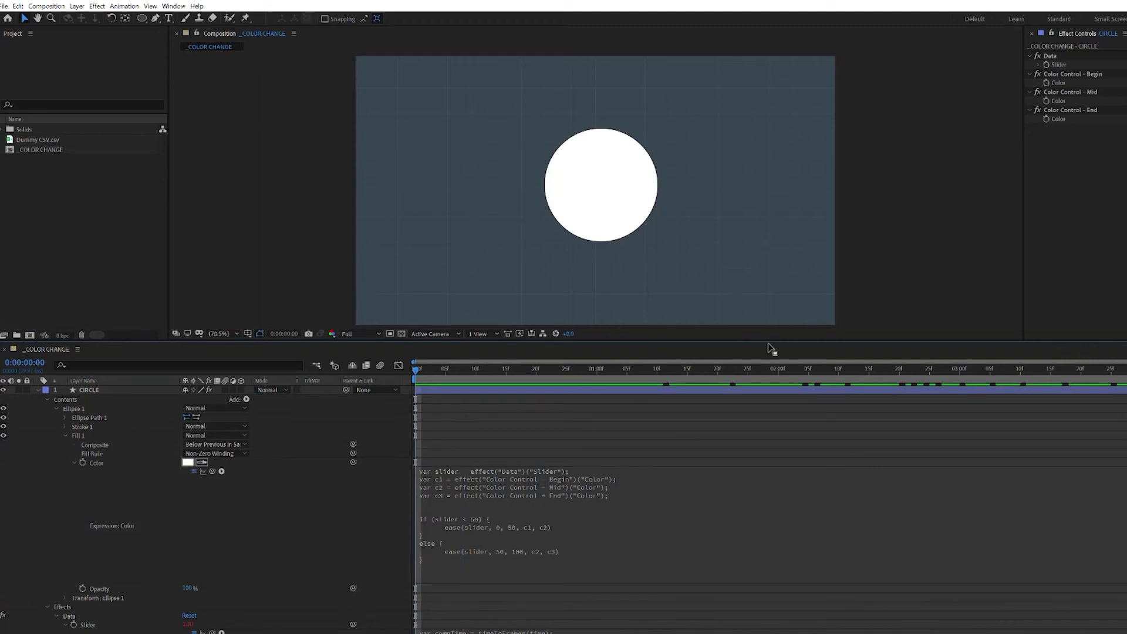
{"action": "left_click_drag", "start_coordinate": [430, 368], "coordinate": [1126, 375]}
Add a new Color Control to the circle and name it 'Color Control - For real end'.
{"action": "right_click", "coordinate": [1083, 158]}
{"action": "left_click", "coordinate": [1071, 164]}
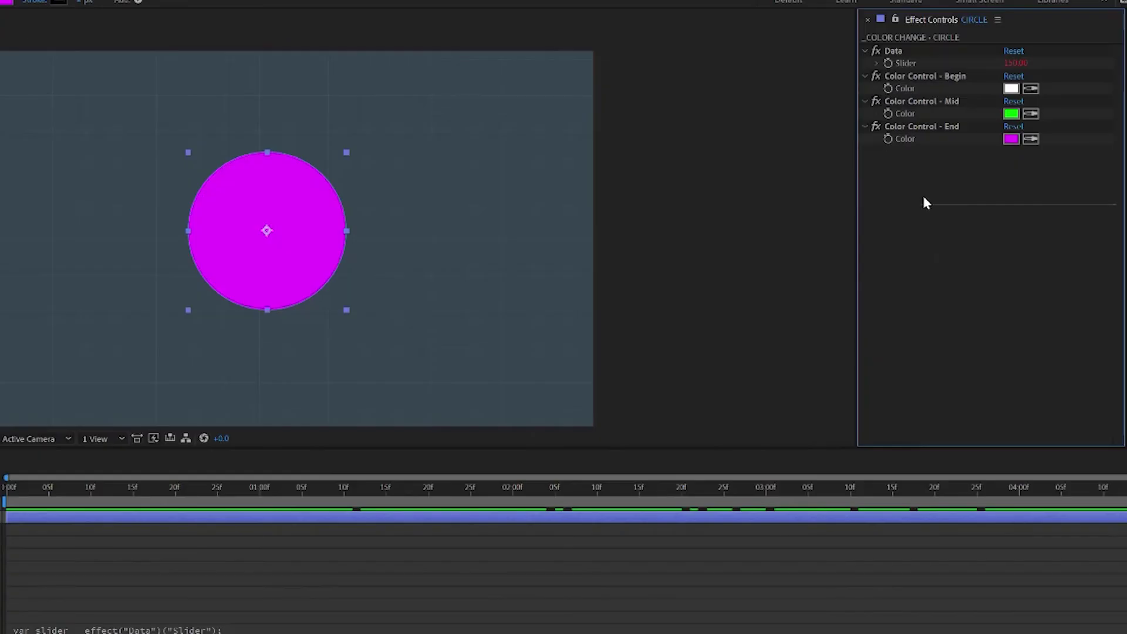
{"action": "right_click", "coordinate": [924, 203]}
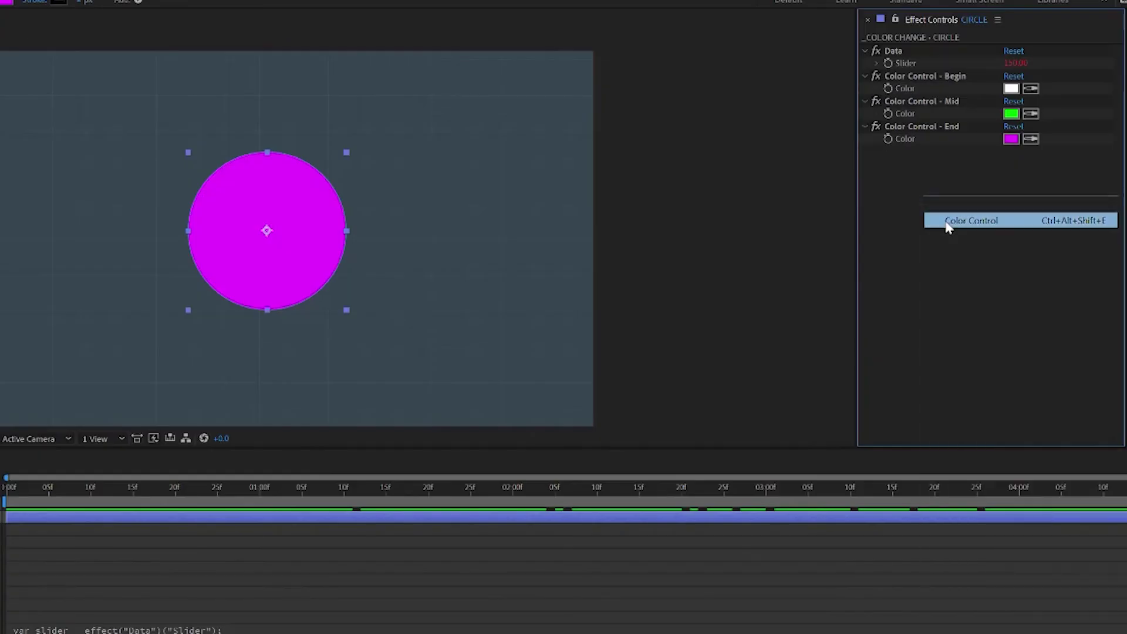
{"action": "left_click", "coordinate": [948, 222]}
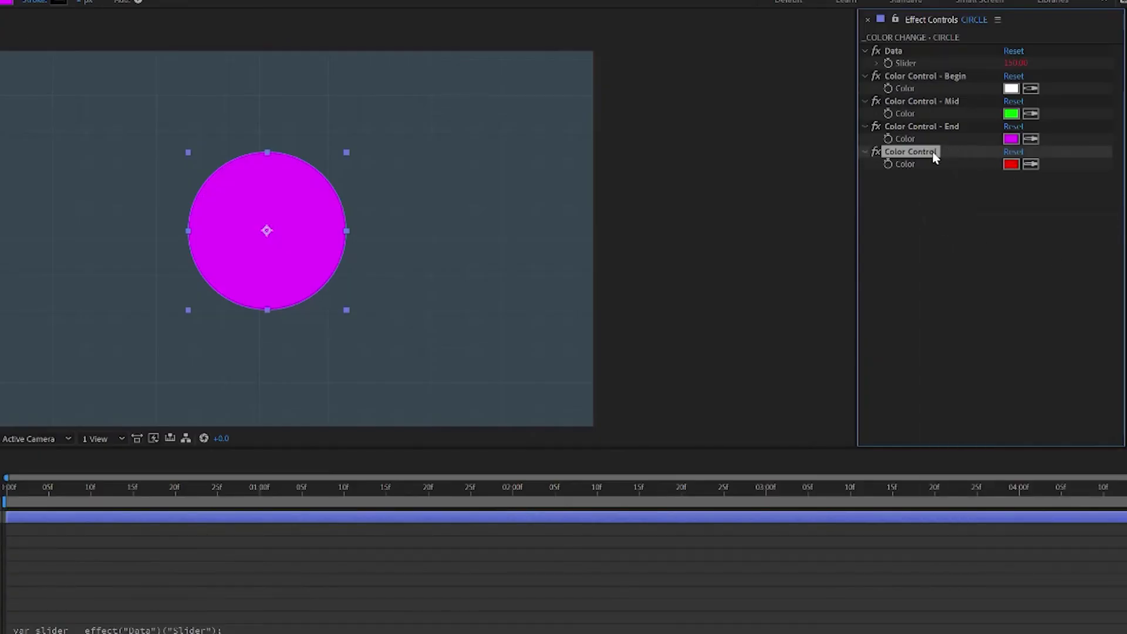
{"action": "key", "text": "Return"}
{"action": "key", "text": "End"}
{"action": "type", "text": "- For real end"}
{"action": "key", "text": "Return"}
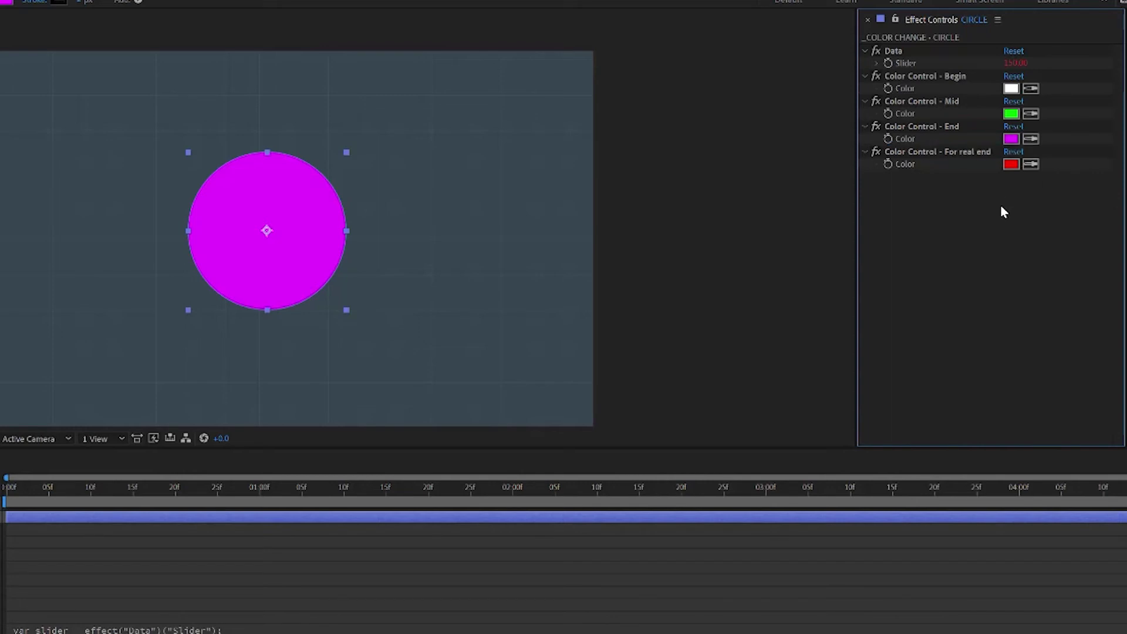
Set the For real end colour swatch to yellow FFEA00.
{"action": "left_click", "coordinate": [1011, 164]}
{"action": "left_click", "coordinate": [382, 535]}
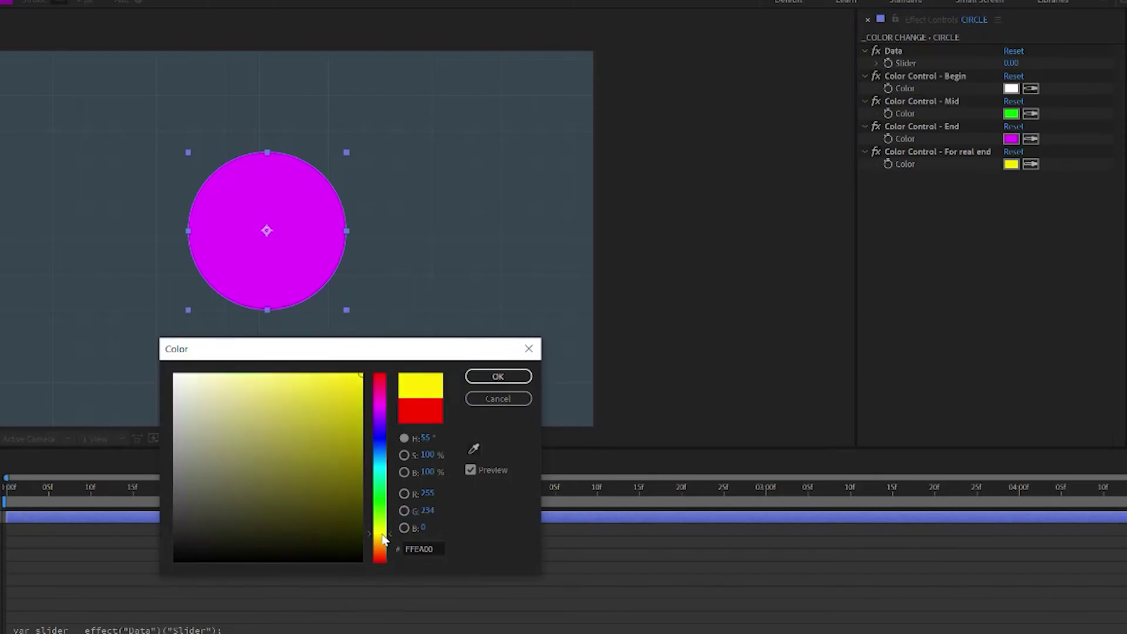
{"action": "left_click", "coordinate": [498, 376]}
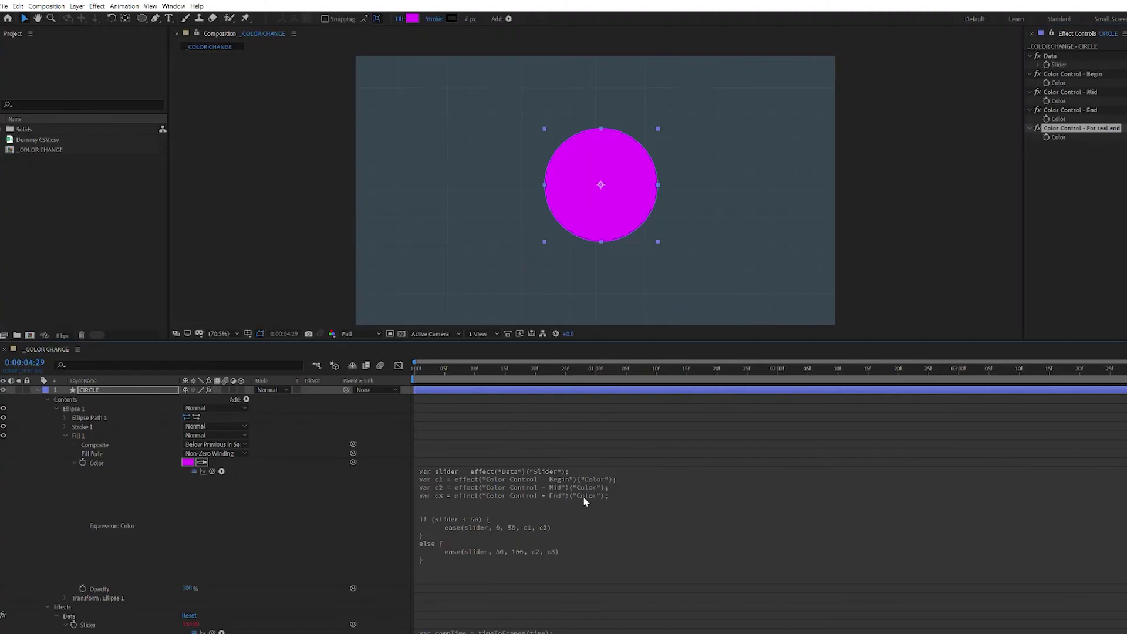
Declare var c4 in the fill expression, linked to the For real end colour control.
{"action": "left_click", "coordinate": [646, 496]}
{"action": "key", "text": "Return"}
{"action": "type", "text": "var"}
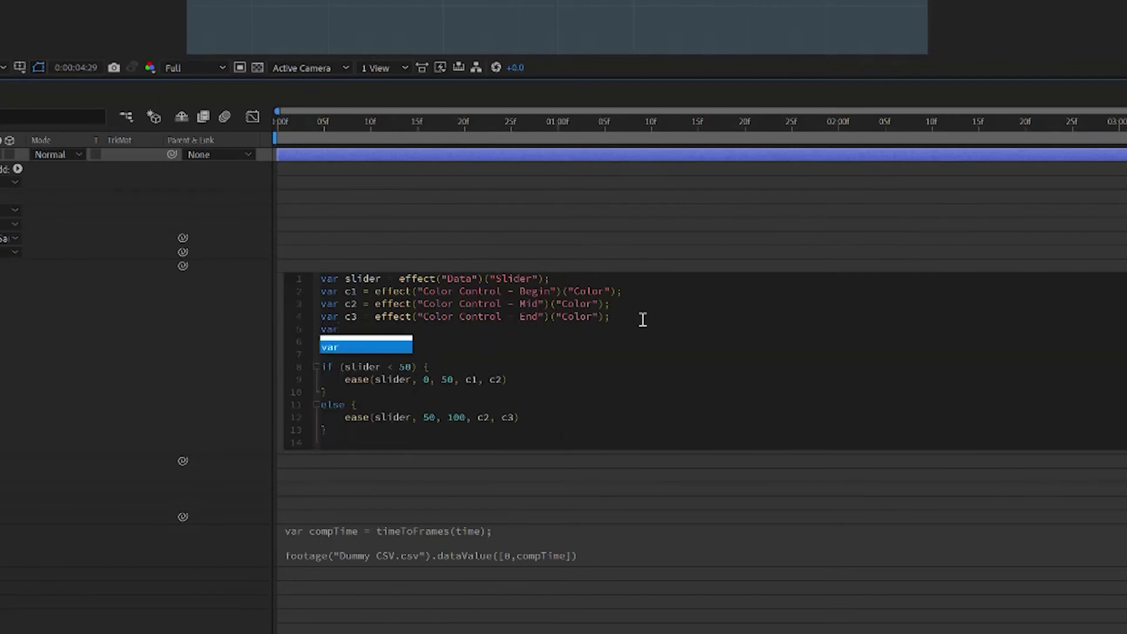
{"action": "type", "text": " c4"}
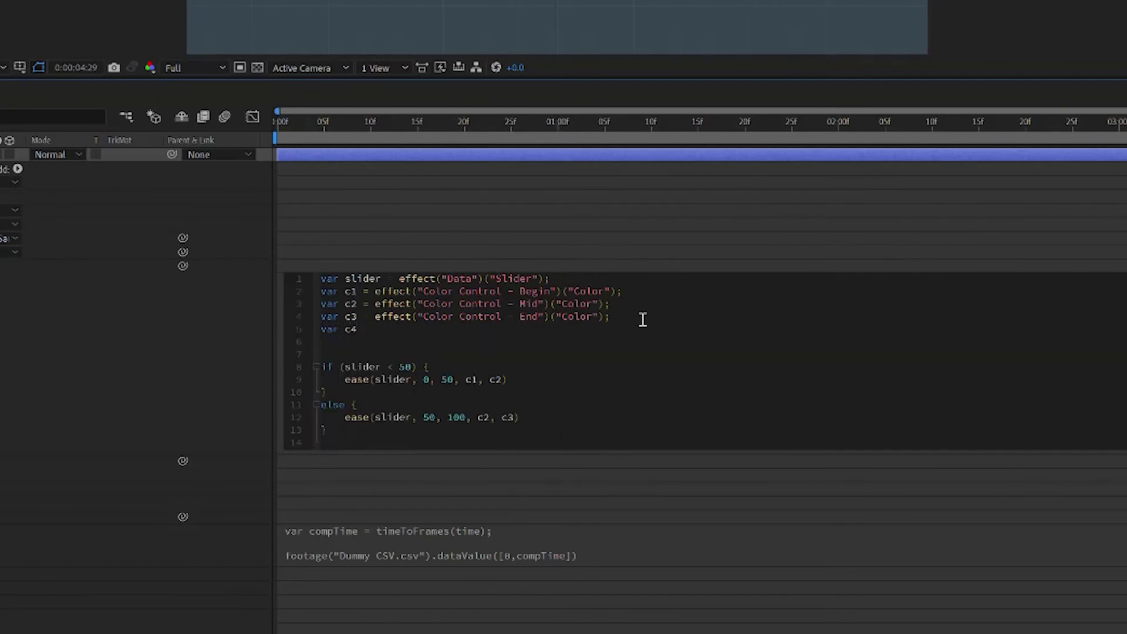
{"action": "type", "text": " ="}
{"action": "left_click_drag", "start_coordinate": [182, 266], "coordinate": [1, 252]}
Add a final else block containing ease(slider, 100, 150, c3, c4).
{"action": "left_click", "coordinate": [527, 380]}
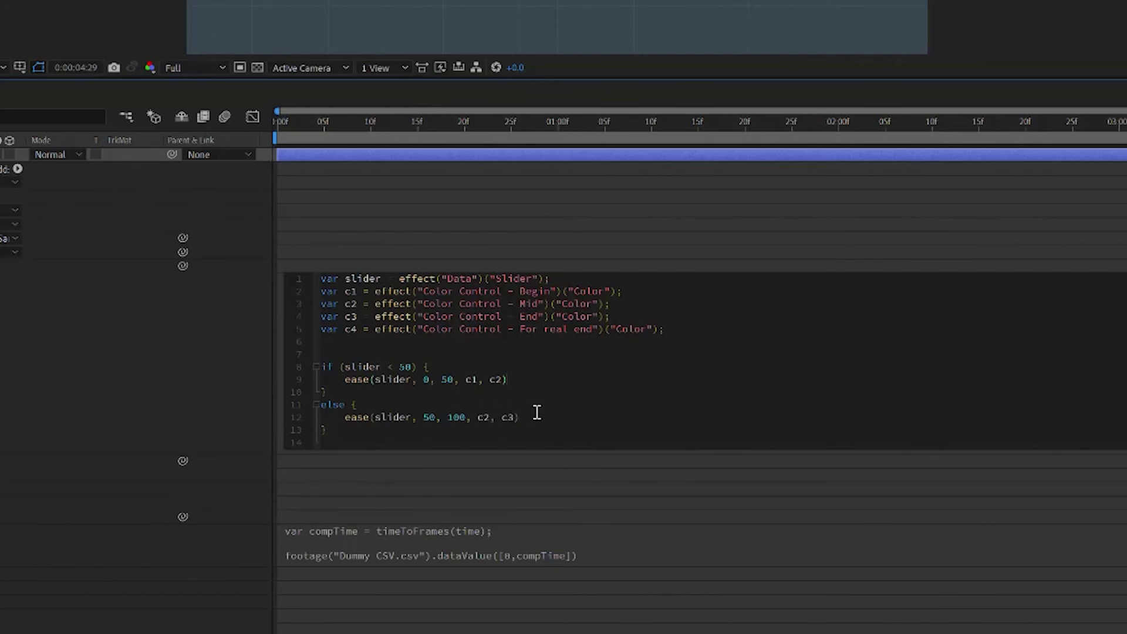
{"action": "left_click", "coordinate": [474, 439]}
{"action": "key", "text": "Return"}
{"action": "key", "text": "Return"}
{"action": "type", "text": "else"}
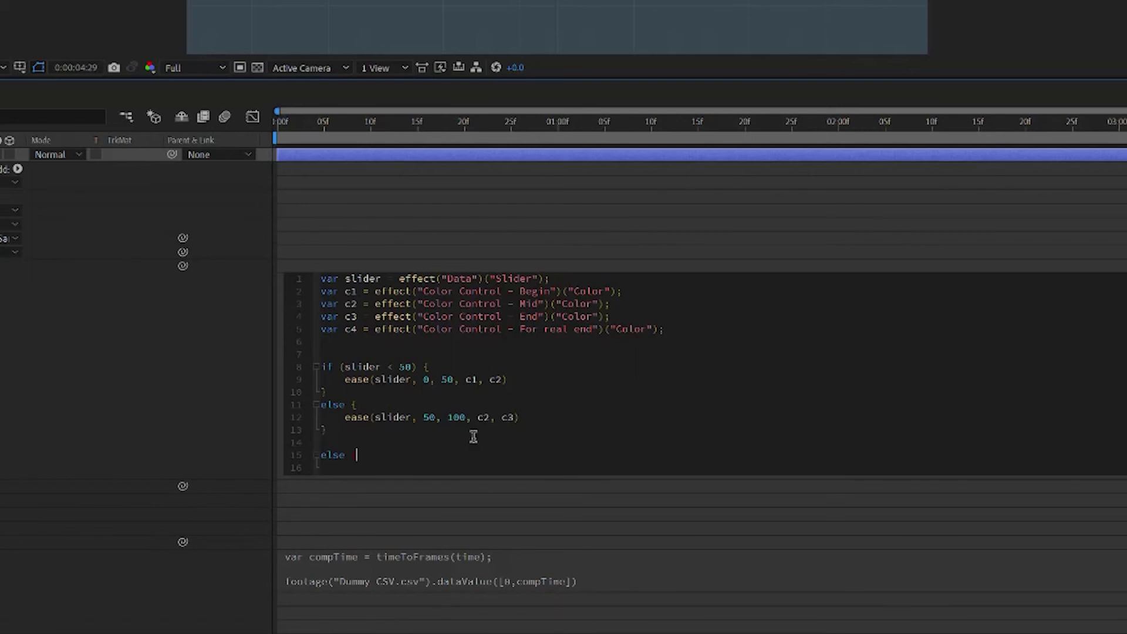
{"action": "type", "text": " {"}
{"action": "key", "text": "Return"}
{"action": "type", "text": "ease(slider"}
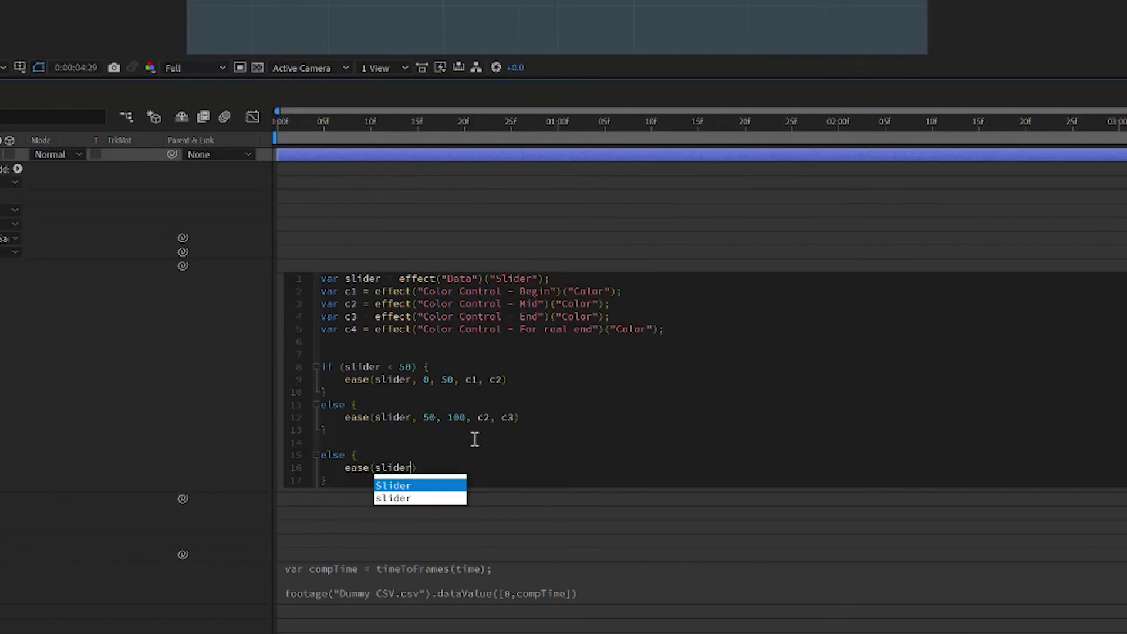
{"action": "type", "text": ", "}
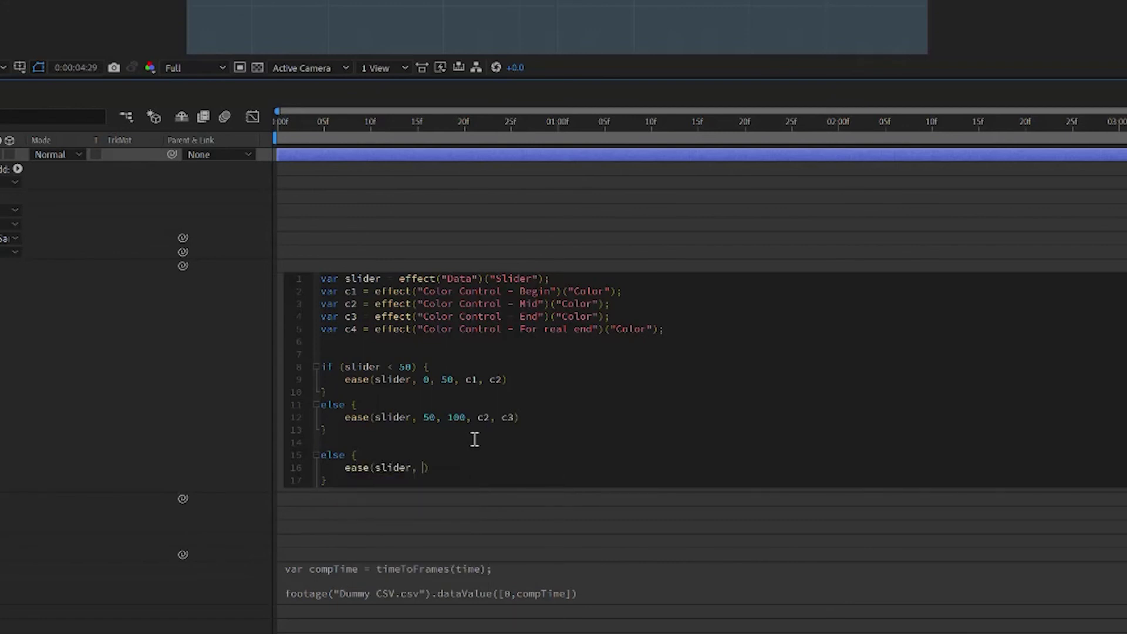
{"action": "type", "text": "100, 150, c3, c4"}
Turn the middle else into else if (slider < 100).
{"action": "left_click", "coordinate": [350, 404]}
{"action": "type", "text": "if (slider"}
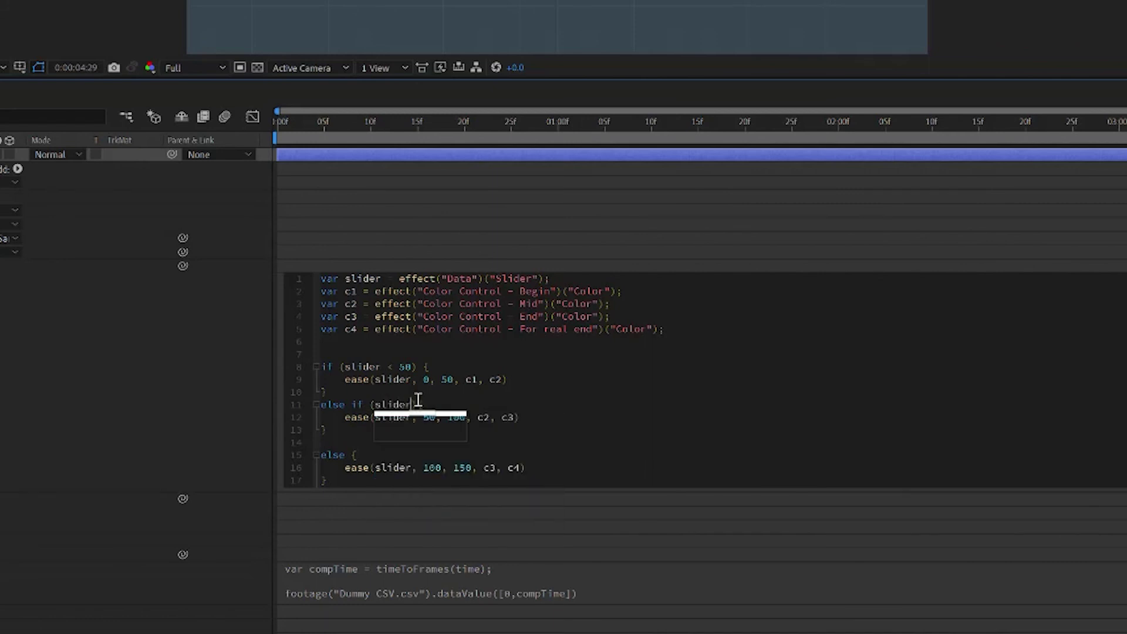
{"action": "type", "text": " ){"}
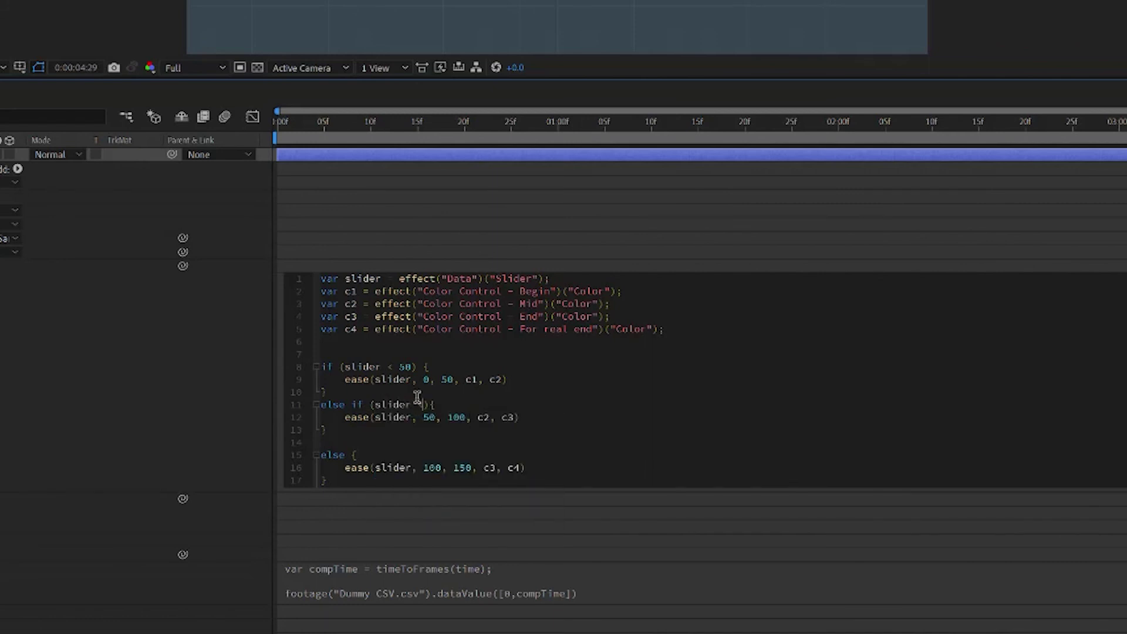
{"action": "type", "text": " 100"}
{"action": "left_click", "coordinate": [387, 416]}
Commit the four-colour fill expression and rewind to 0:00 to show the white circle.
{"action": "left_click", "coordinate": [151, 409]}
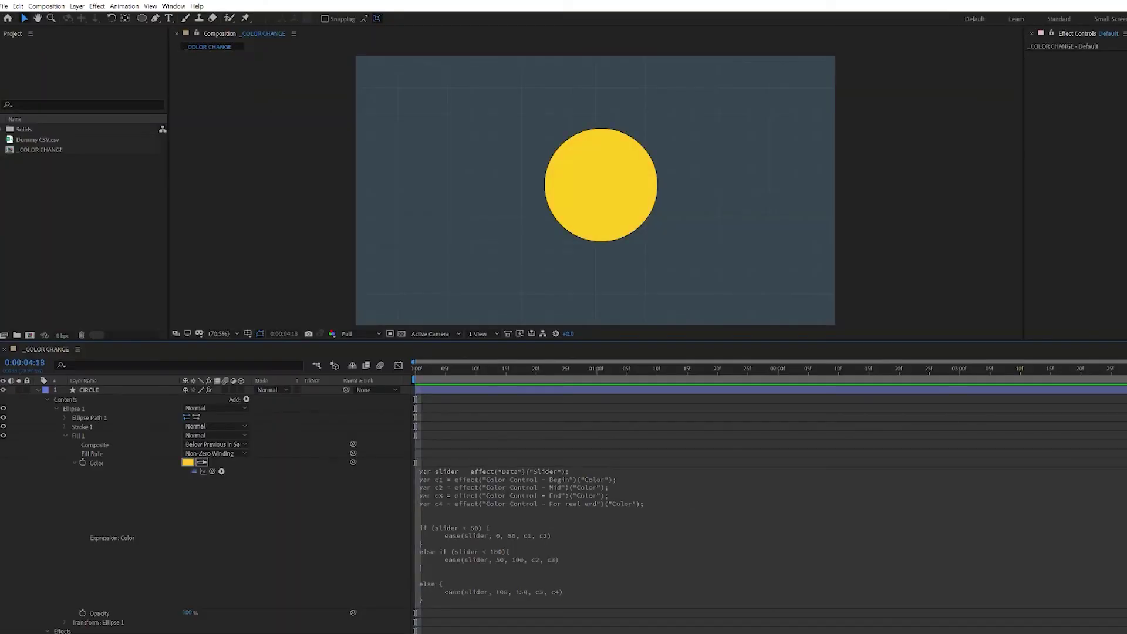
{"action": "left_click_drag", "start_coordinate": [704, 368], "coordinate": [370, 370]}
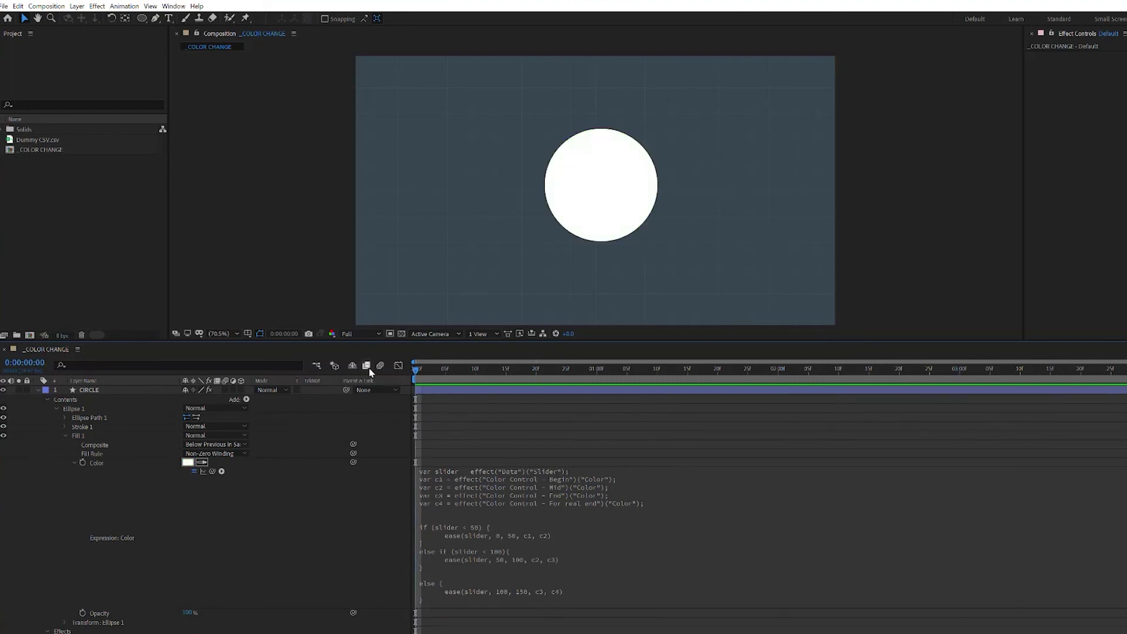